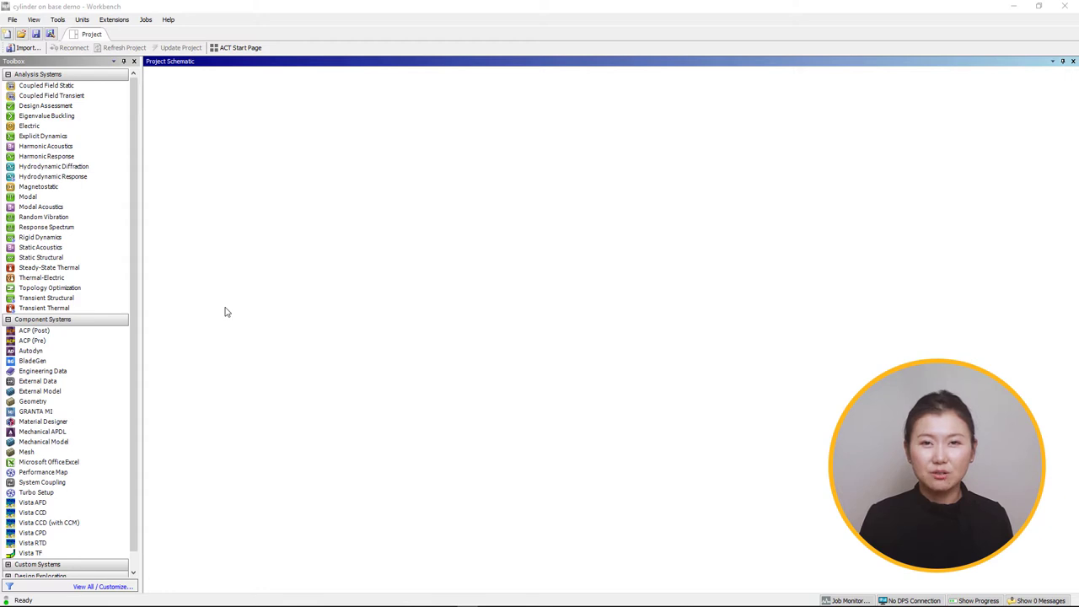
Step: Add a Static Structural system to the project schematic and import half cylinder.scdoc as its geometry
{"action": "left_click_drag", "start_coordinate": [42, 258], "coordinate": [218, 143]}
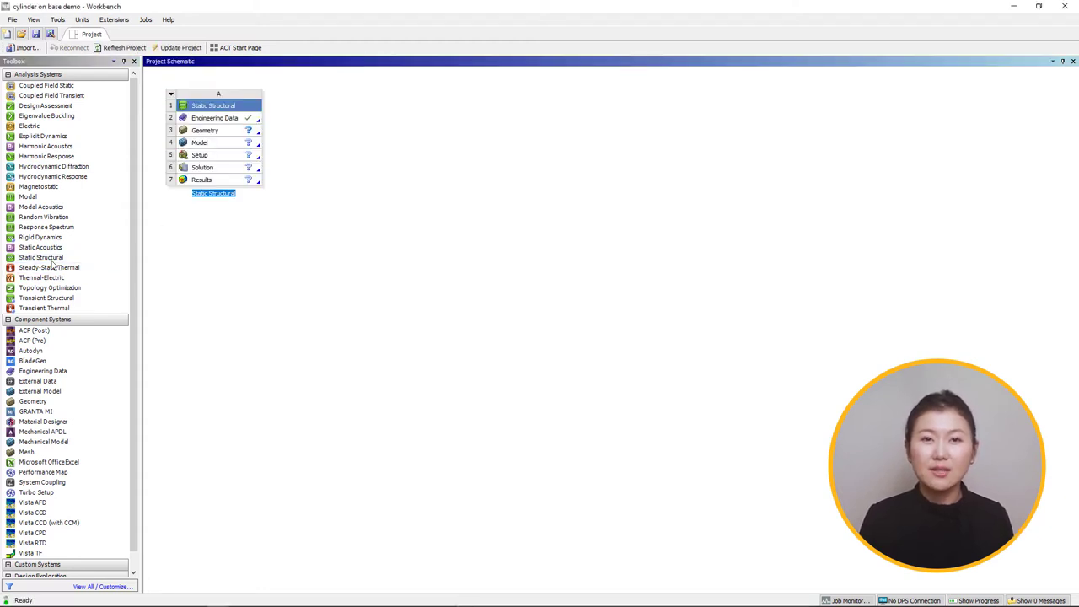
{"action": "right_click", "coordinate": [221, 135]}
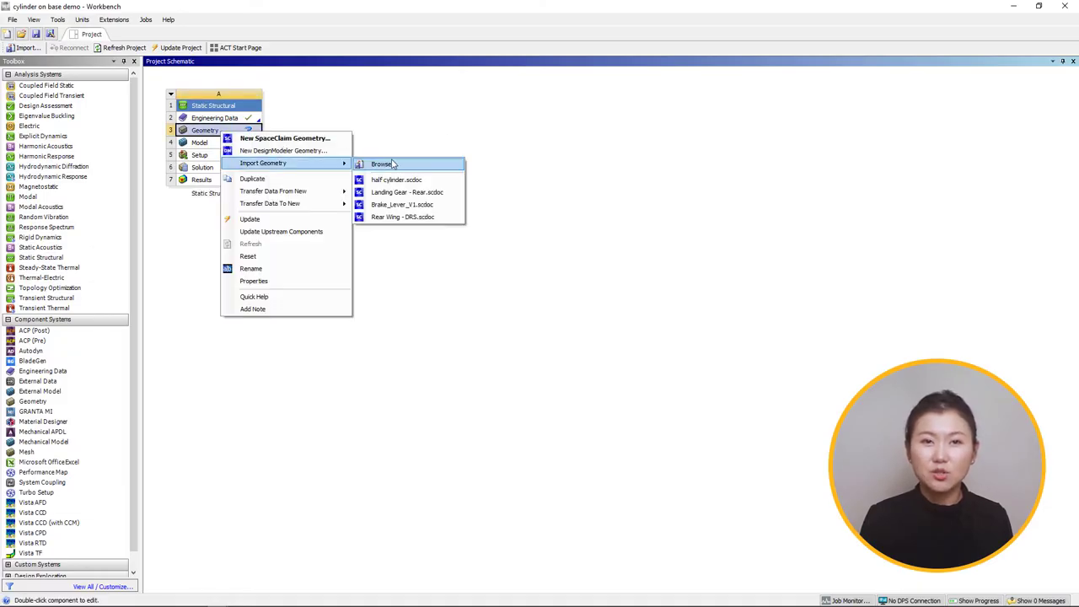
{"action": "left_click", "coordinate": [393, 163]}
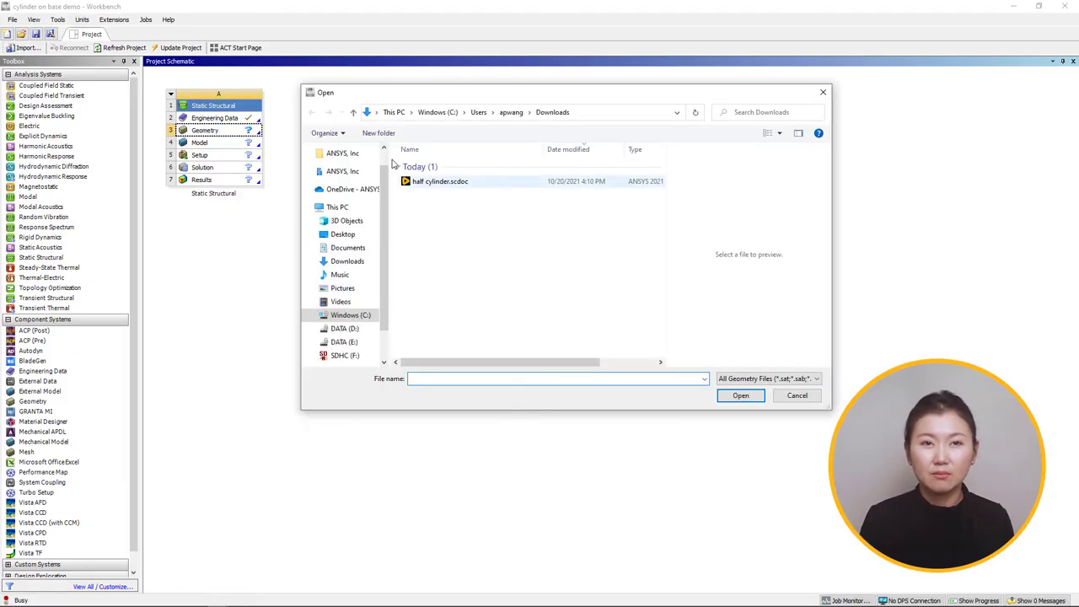
{"action": "left_click", "coordinate": [417, 182]}
{"action": "left_click", "coordinate": [741, 395]}
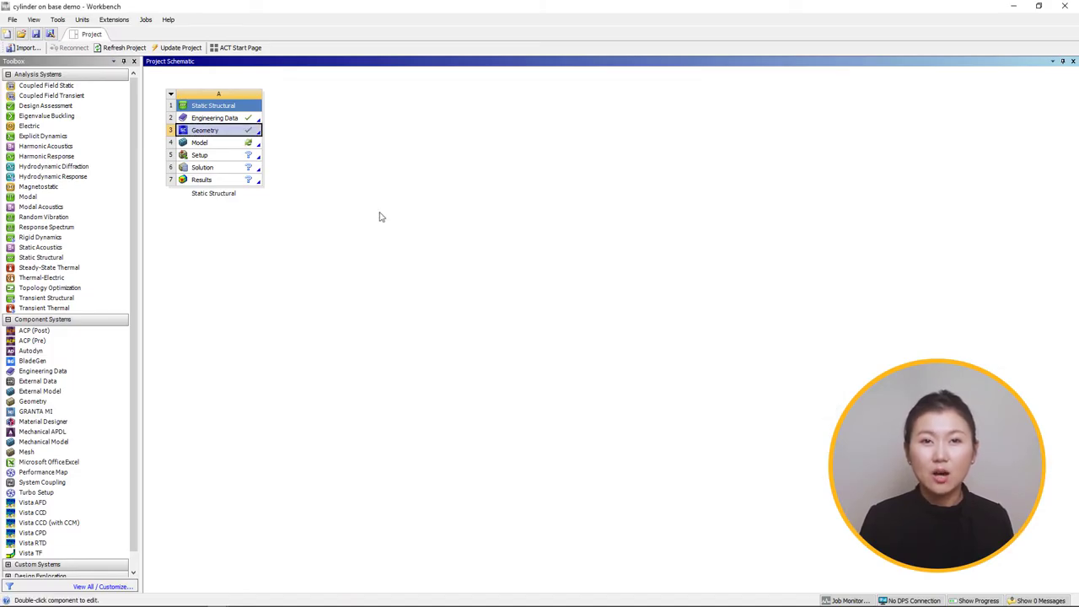
Step: Open the Static Structural model in Mechanical and check that the unit system is Metric (mm, kg, N, s, mV, mA)
{"action": "double_click", "coordinate": [243, 148]}
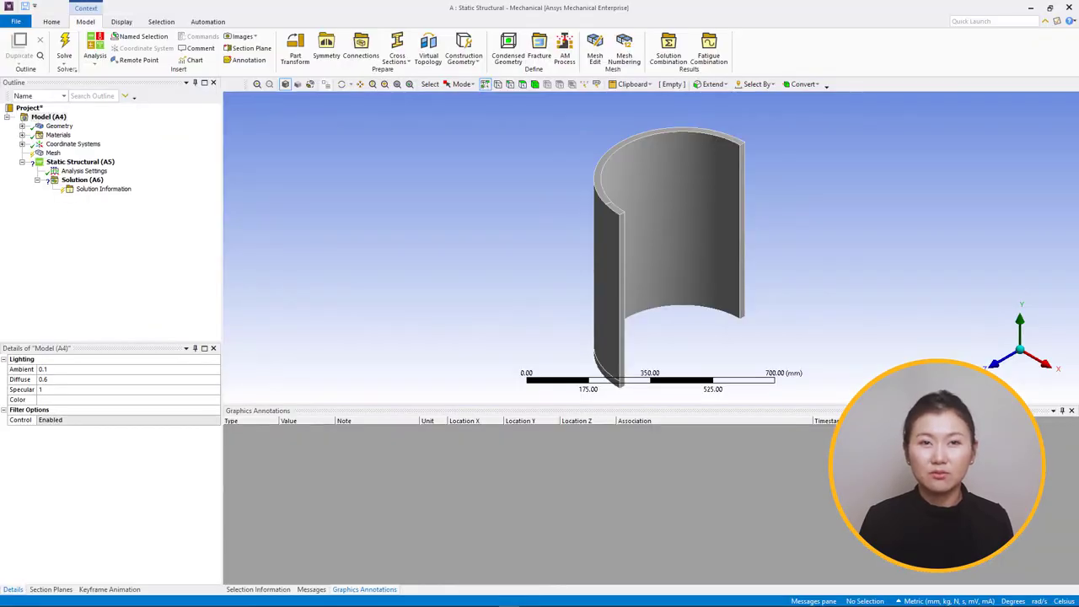
{"action": "left_click", "coordinate": [51, 22]}
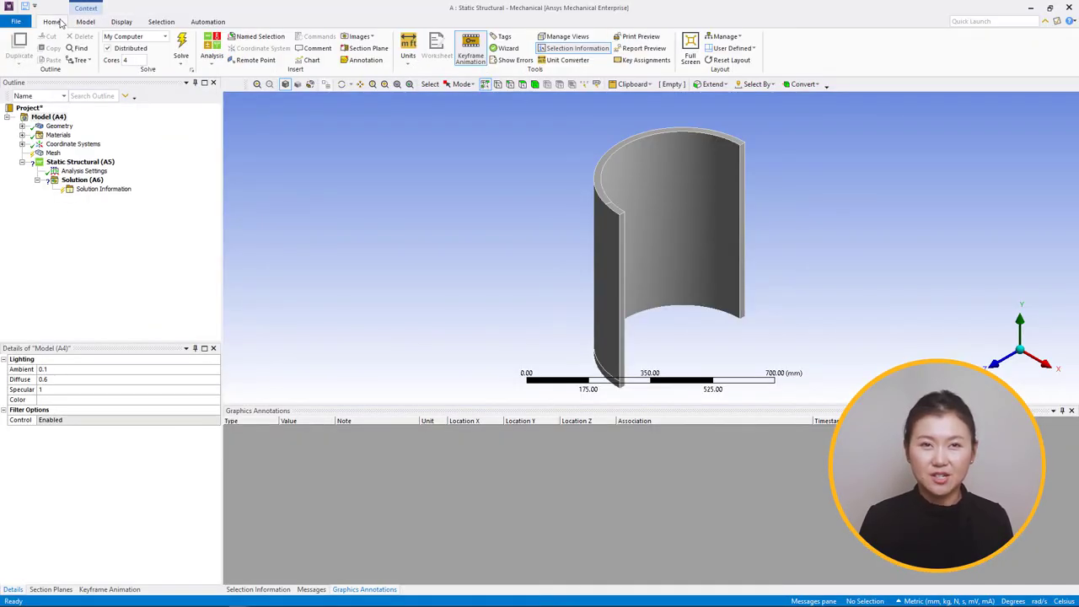
{"action": "left_click", "coordinate": [409, 46]}
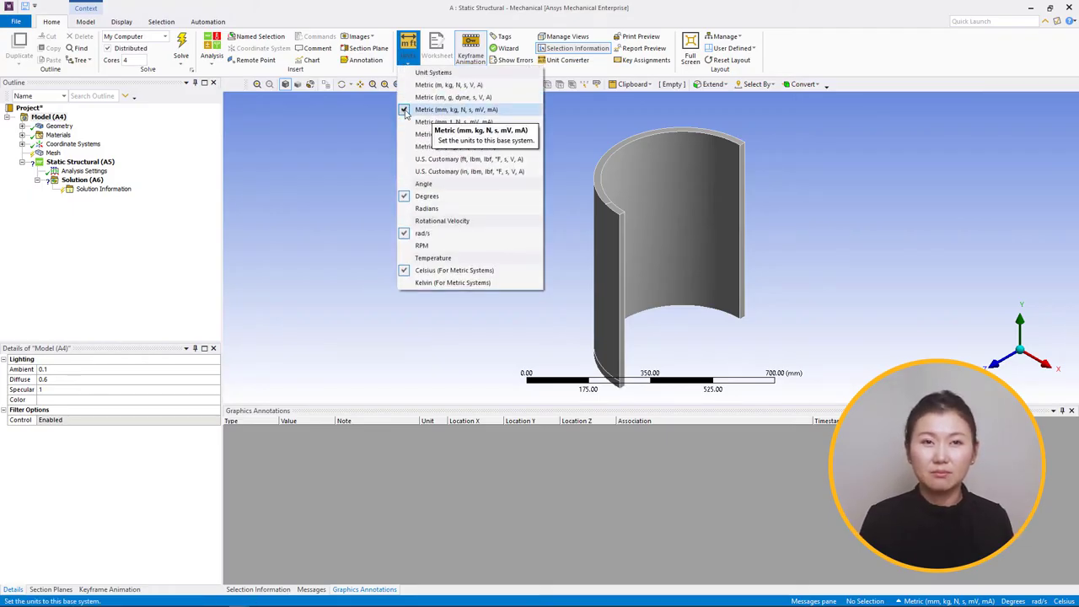
Step: Assign the Aluminum Alloy material to the half cylinder solid
{"action": "left_click", "coordinate": [60, 126]}
{"action": "left_click", "coordinate": [22, 126]}
{"action": "left_click", "coordinate": [78, 136]}
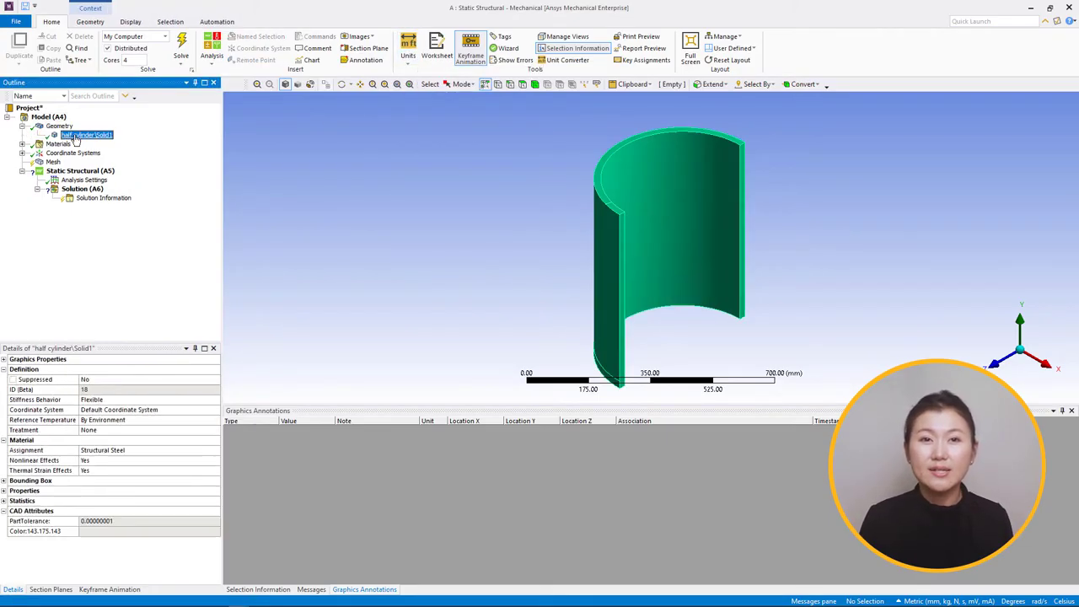
{"action": "left_click", "coordinate": [194, 452]}
{"action": "left_click", "coordinate": [216, 450]}
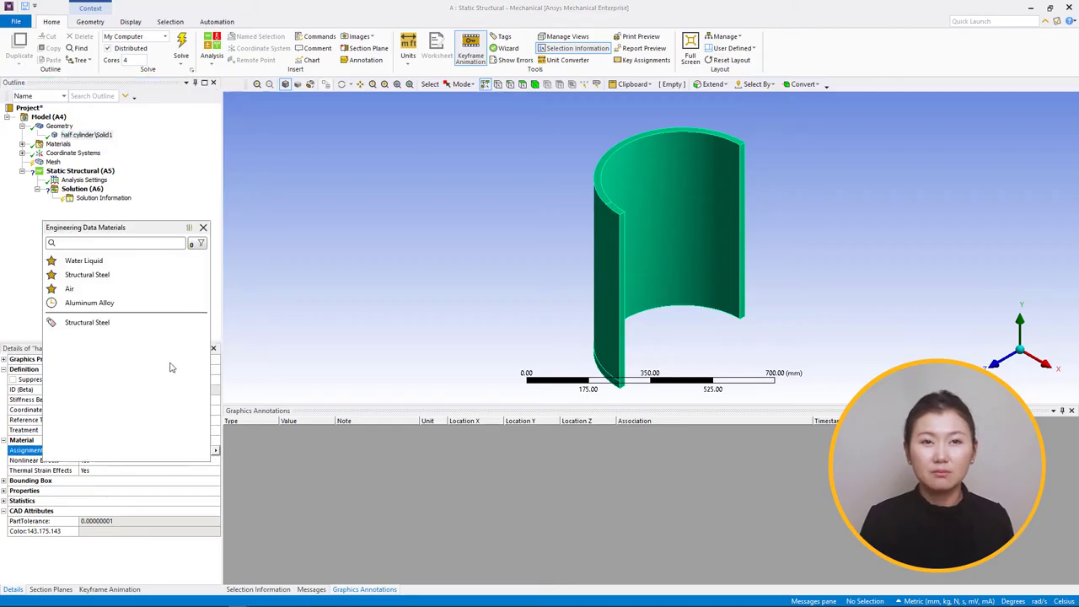
{"action": "left_click", "coordinate": [110, 243]}
{"action": "type", "text": "alum"}
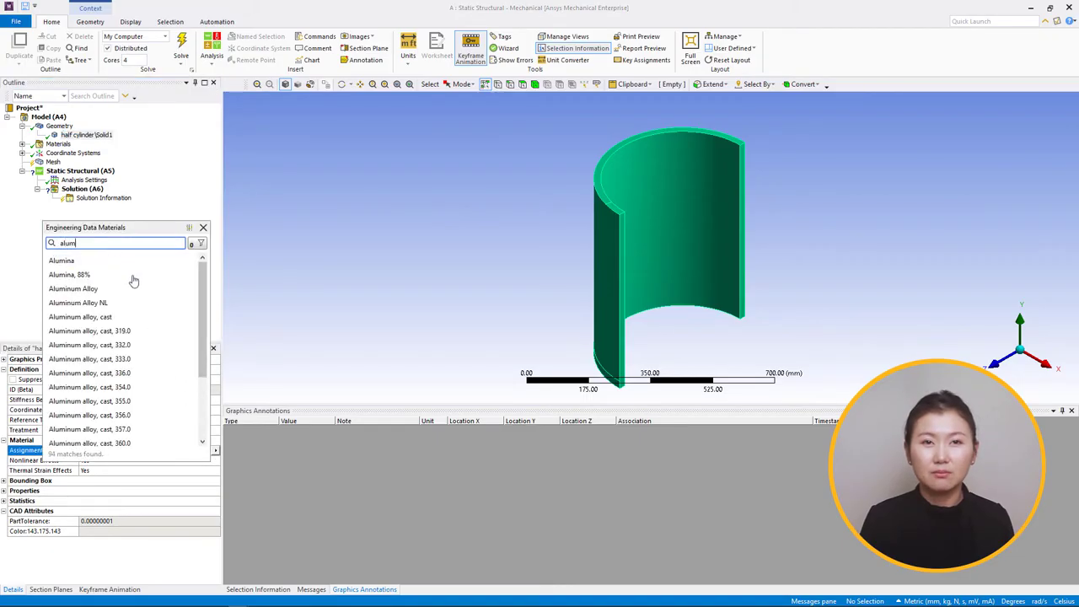
{"action": "left_click", "coordinate": [139, 290]}
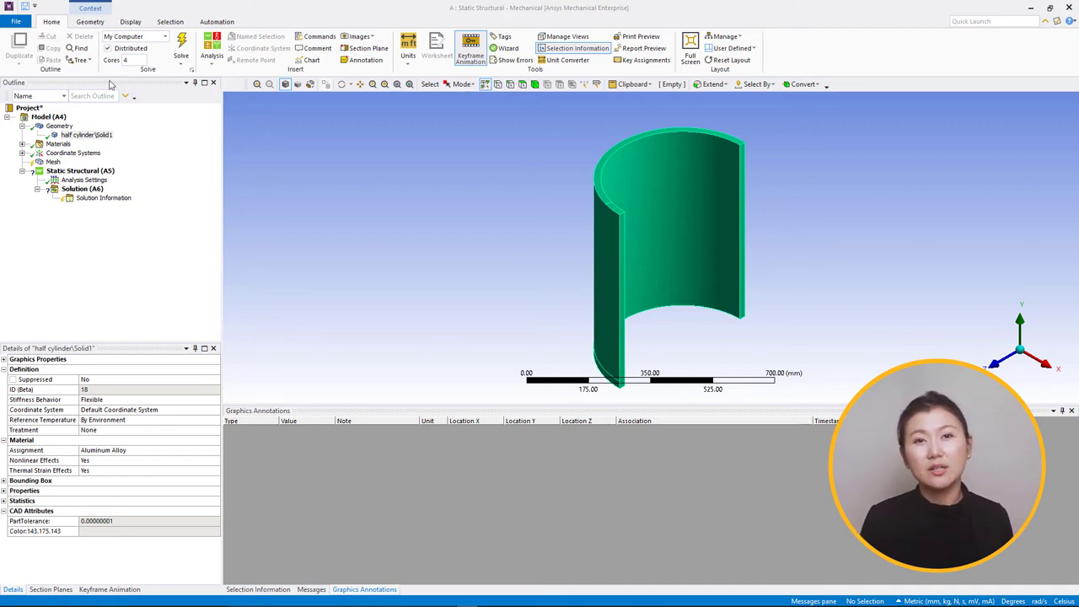
Step: Insert a Symmetry object under the model and add a Symmetry Region to it
{"action": "right_click", "coordinate": [56, 120]}
{"action": "mouse_move", "coordinate": [92, 126]}
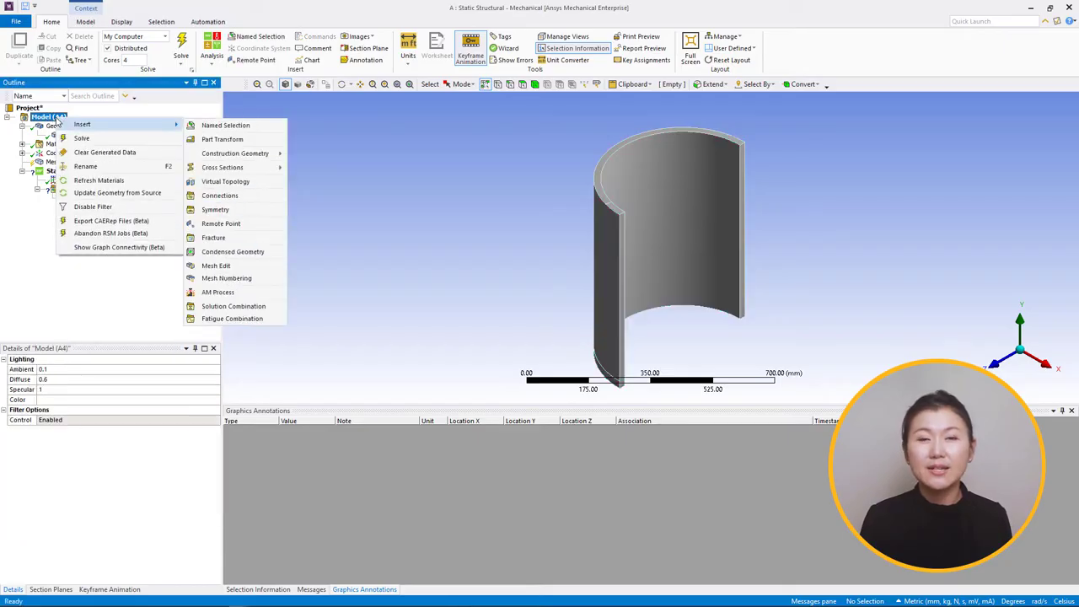
{"action": "left_click", "coordinate": [224, 210]}
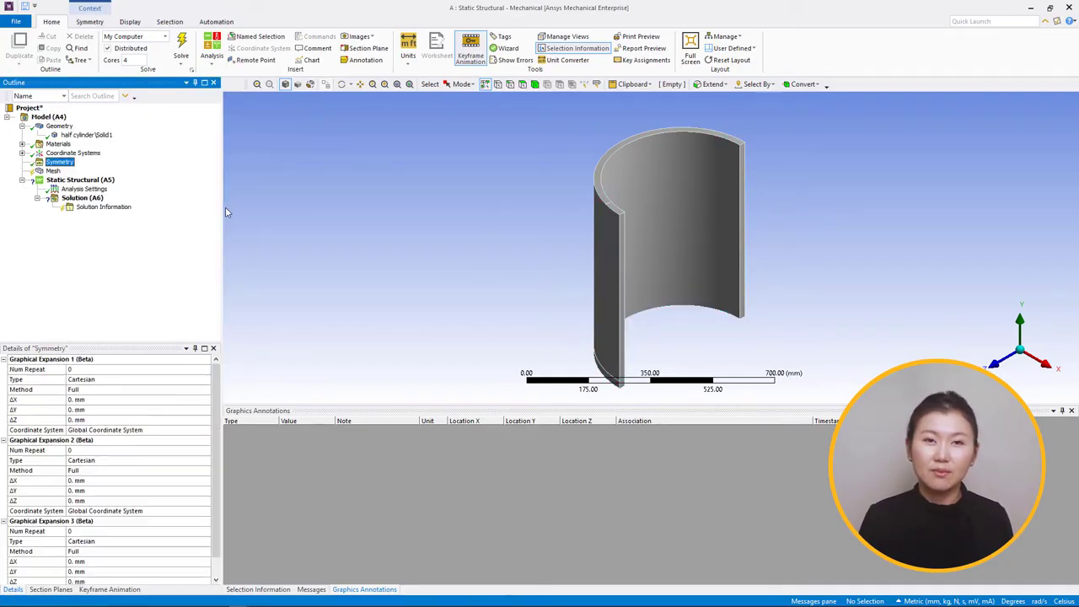
{"action": "right_click", "coordinate": [65, 163]}
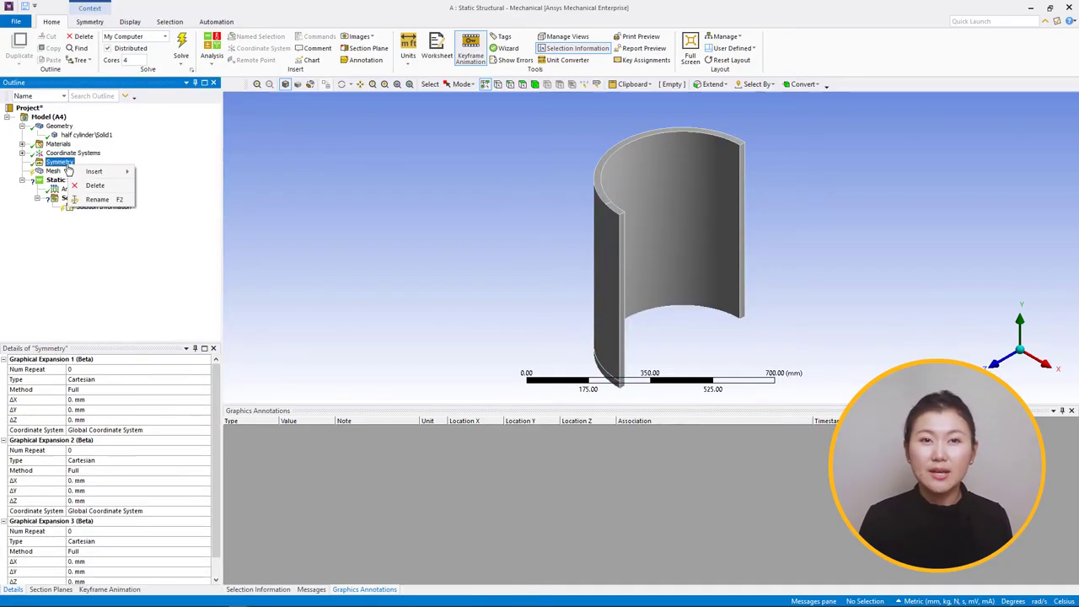
{"action": "mouse_move", "coordinate": [99, 171]}
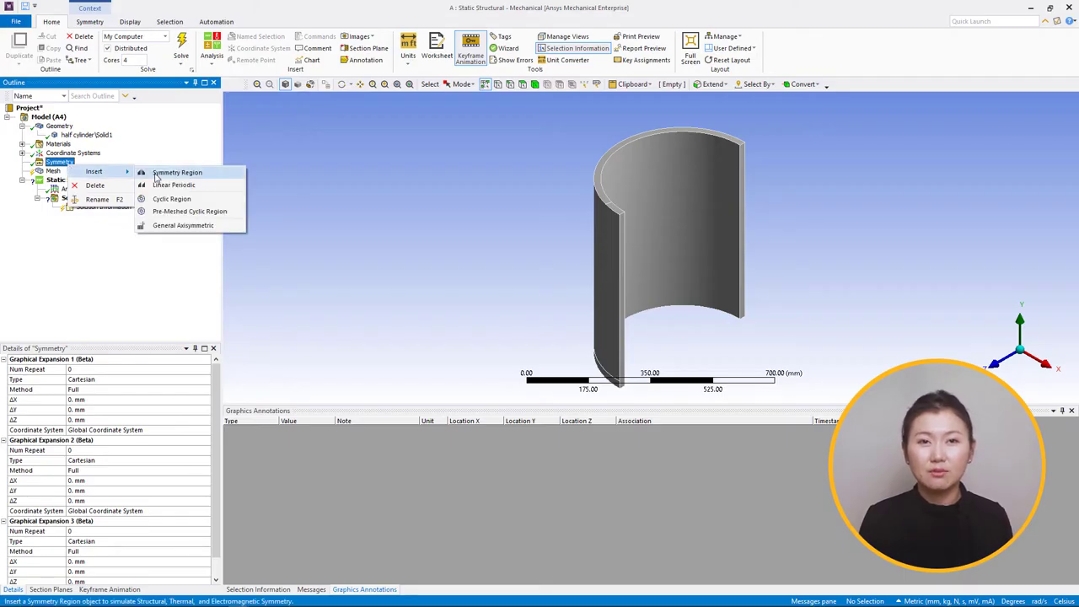
{"action": "left_click", "coordinate": [156, 174]}
Step: Scope the symmetry region to the two long cut faces of the half cylinder and check the X Axis symmetry normal
{"action": "left_click", "coordinate": [101, 379]}
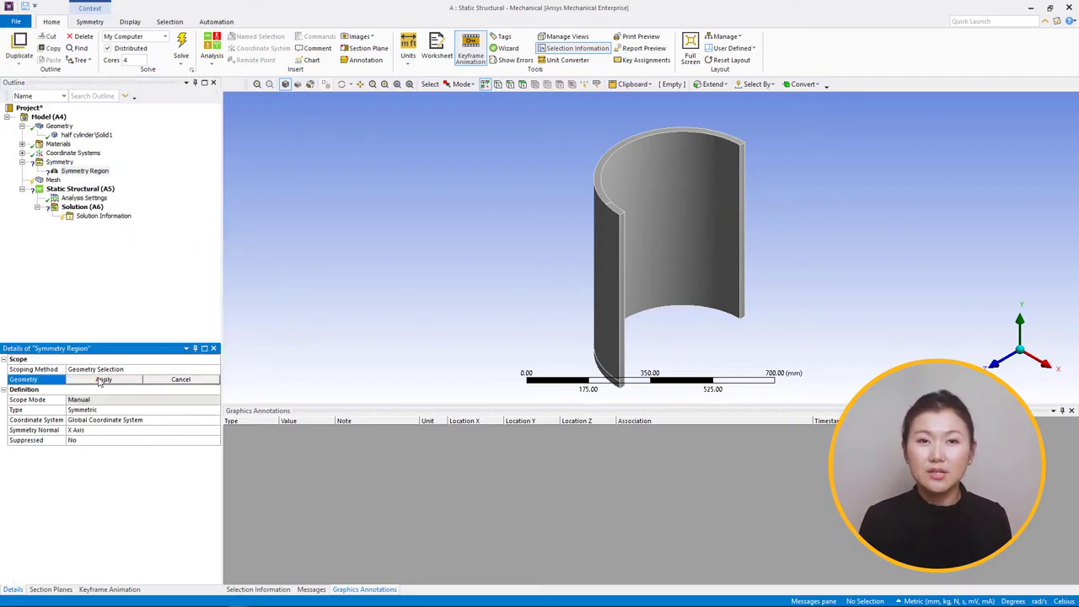
{"action": "left_click", "coordinate": [522, 84]}
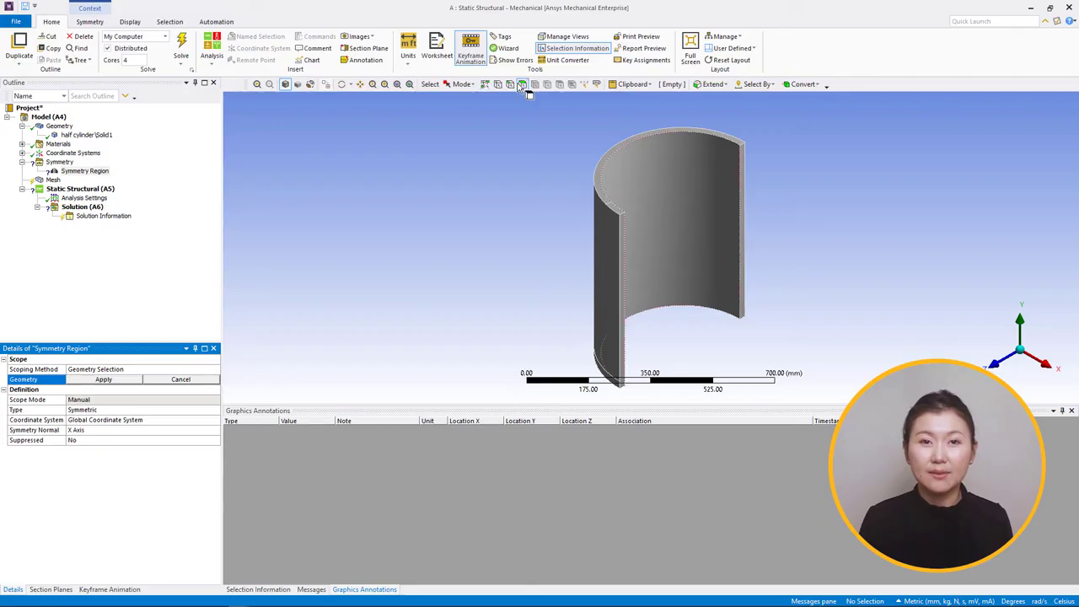
{"action": "middle_click_drag", "start_coordinate": [630, 279], "coordinate": [573, 222]}
{"action": "left_click", "coordinate": [582, 246]}
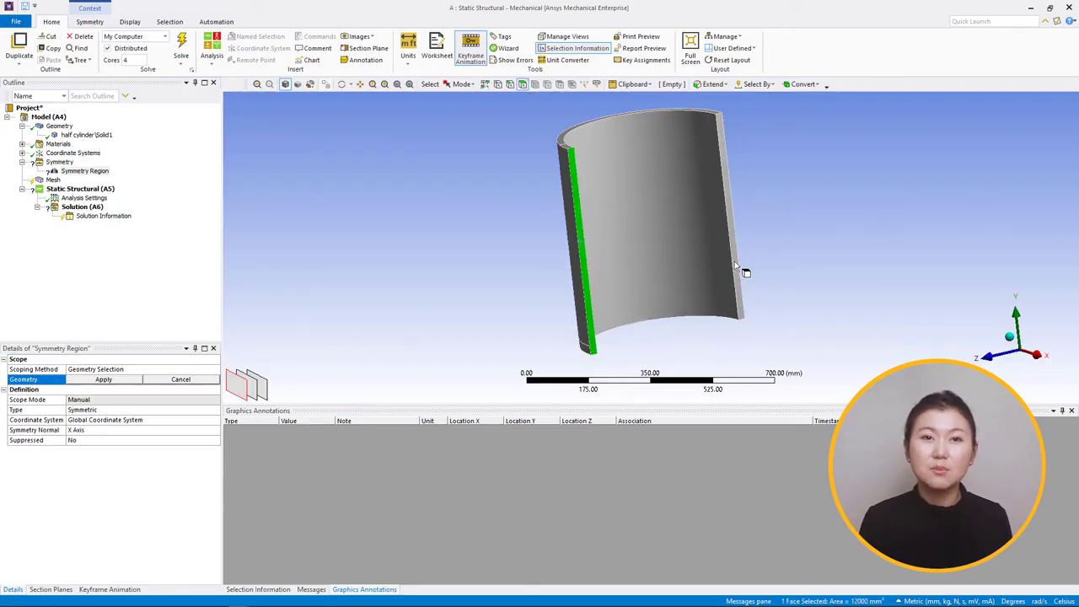
{"action": "left_click", "coordinate": [738, 268], "text": "ctrl"}
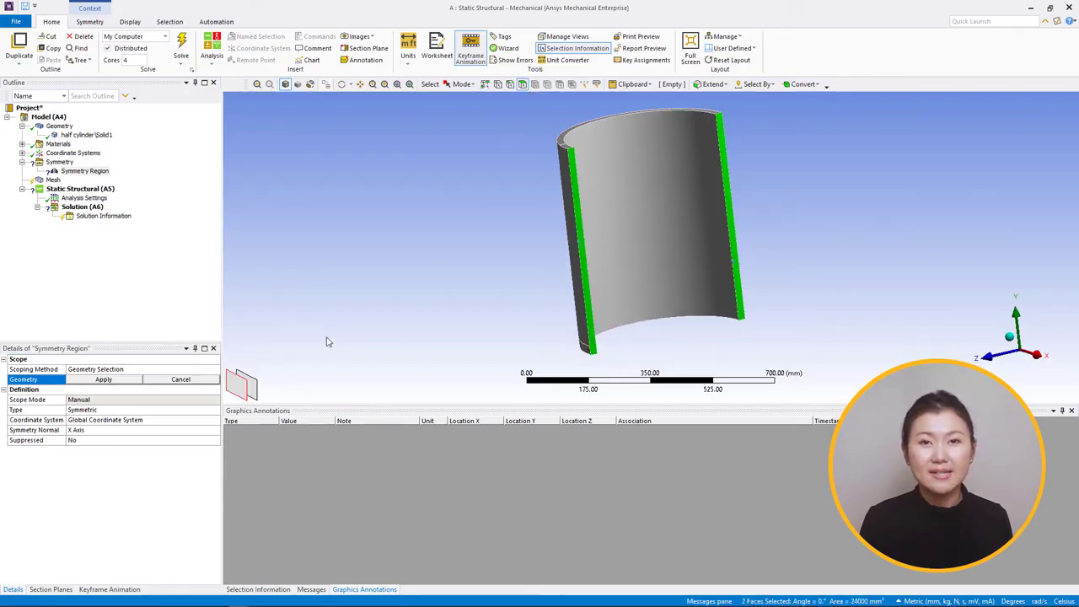
{"action": "left_click", "coordinate": [103, 380]}
{"action": "left_click", "coordinate": [99, 432]}
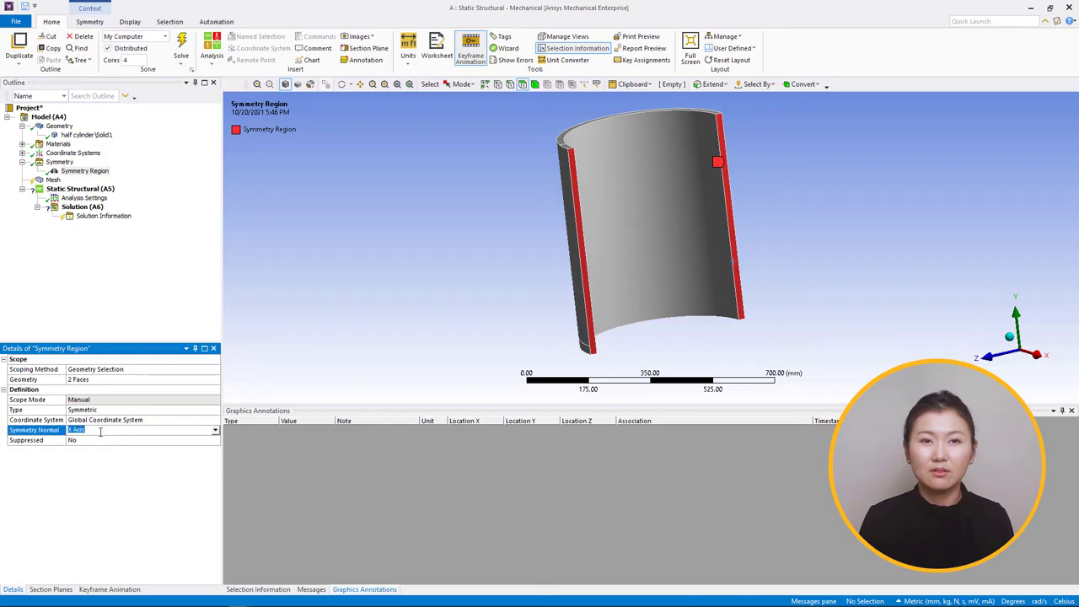
Step: Add a mesh sizing scoped to the half cylinder body with an element size of 10 mm
{"action": "right_click", "coordinate": [53, 180]}
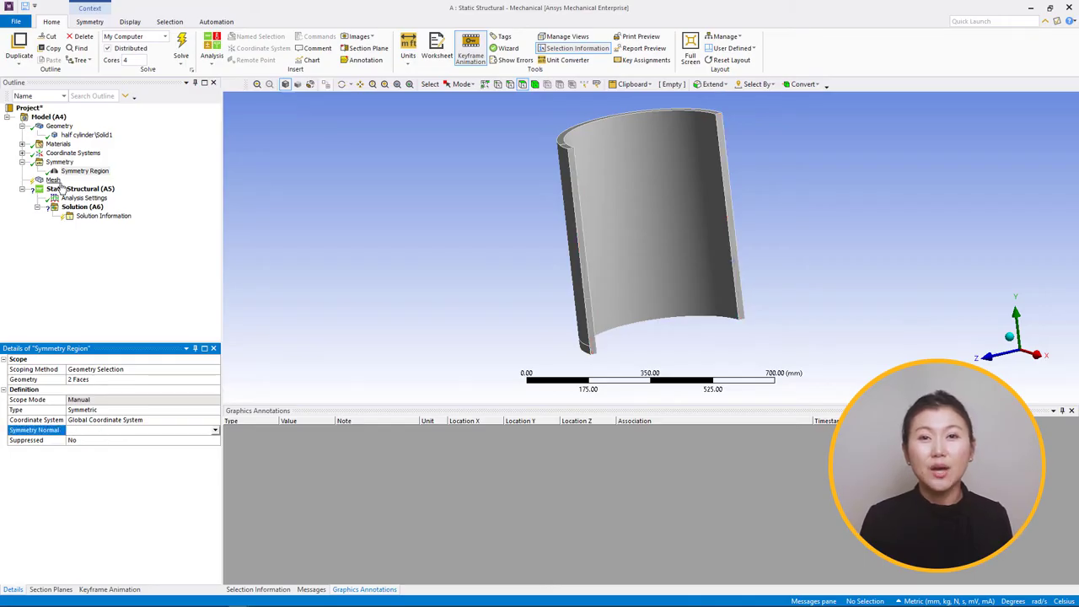
{"action": "mouse_move", "coordinate": [127, 187]}
{"action": "left_click", "coordinate": [221, 208]}
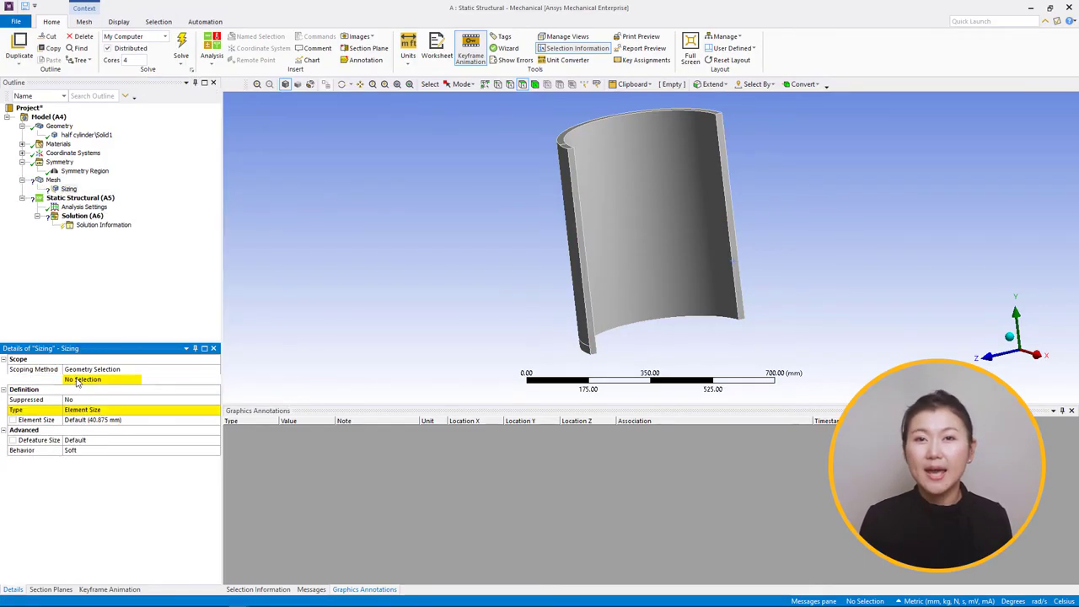
{"action": "left_click", "coordinate": [535, 85]}
{"action": "left_click", "coordinate": [628, 181]}
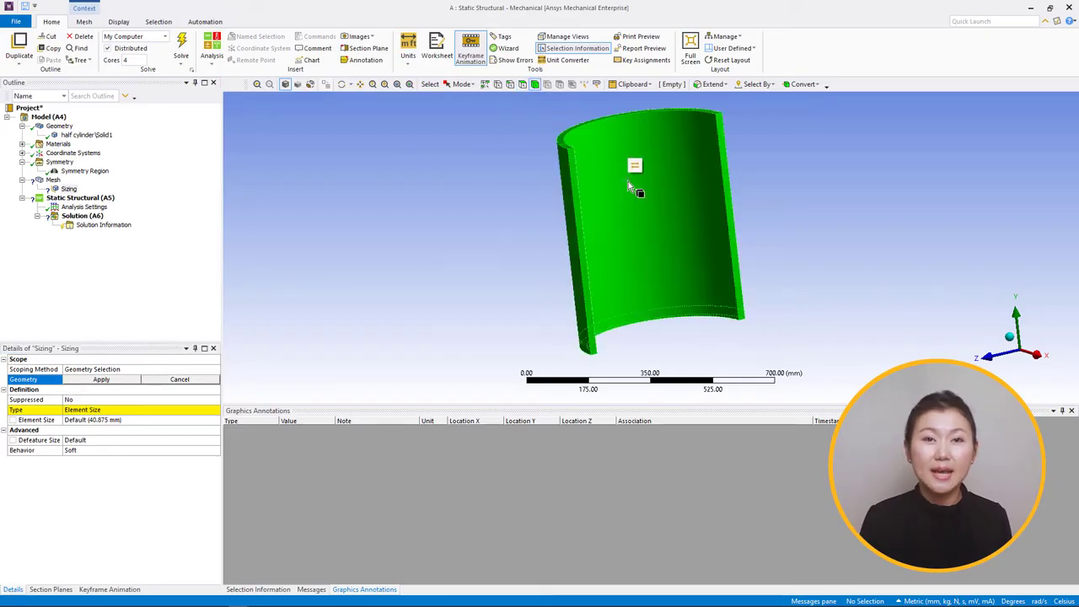
{"action": "left_click", "coordinate": [101, 379]}
{"action": "left_click", "coordinate": [88, 419]}
{"action": "type", "text": "10"}
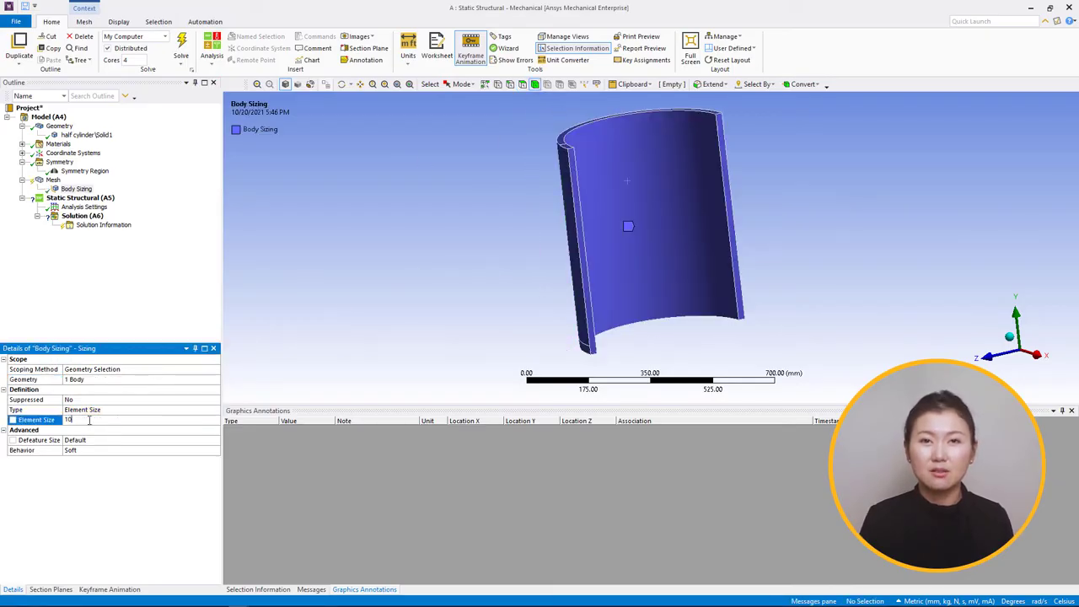
{"action": "key", "text": "Return"}
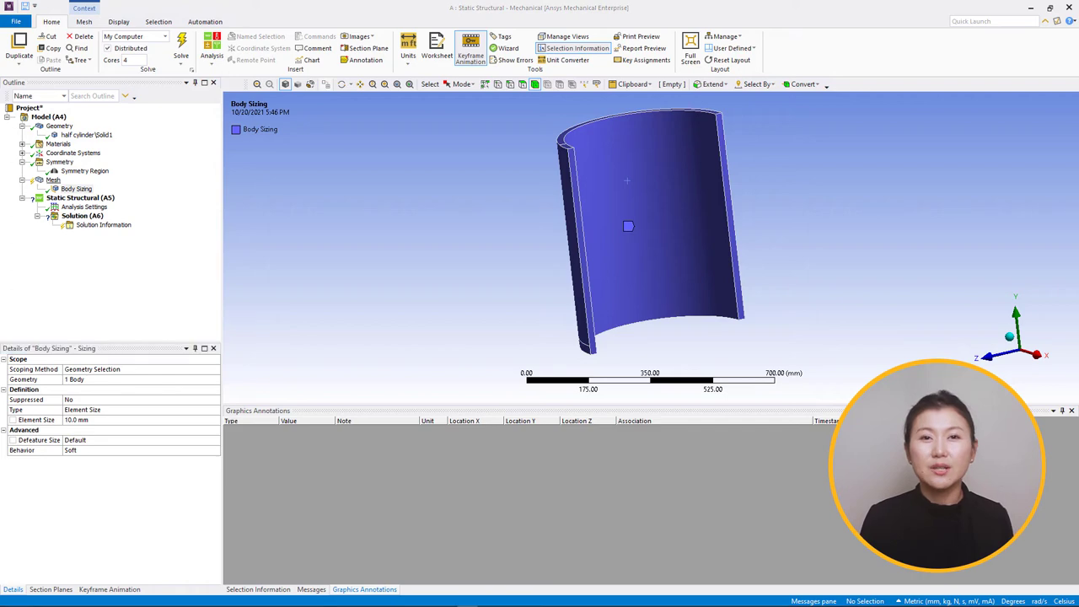
Step: Generate the mesh of the half cylinder and inspect it from the open side
{"action": "left_click", "coordinate": [52, 179]}
{"action": "right_click", "coordinate": [52, 180]}
{"action": "left_click", "coordinate": [152, 214]}
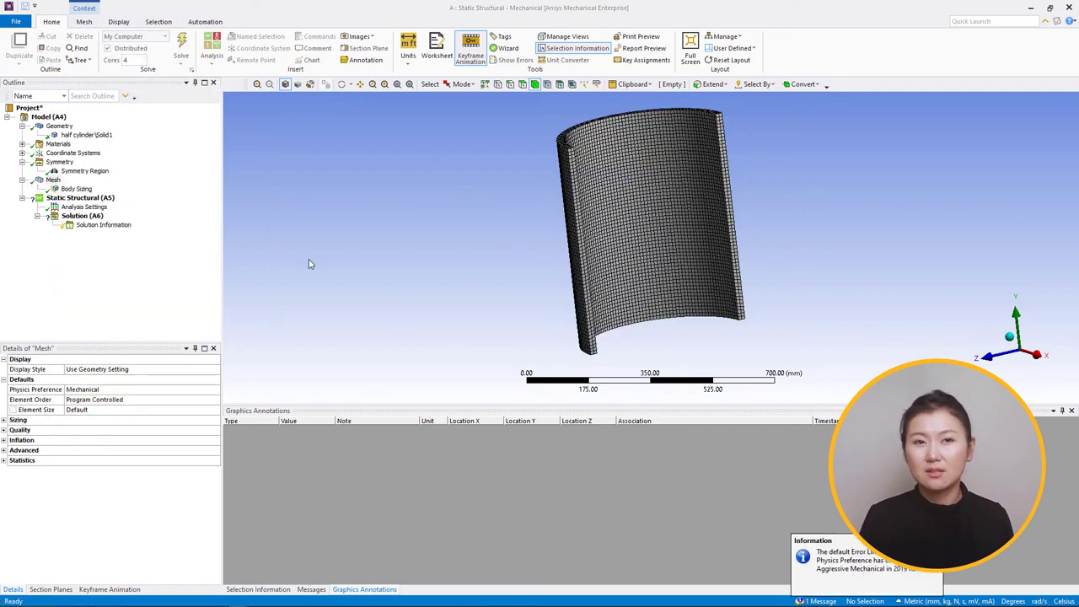
{"action": "middle_click_drag", "start_coordinate": [309, 264], "coordinate": [279, 259]}
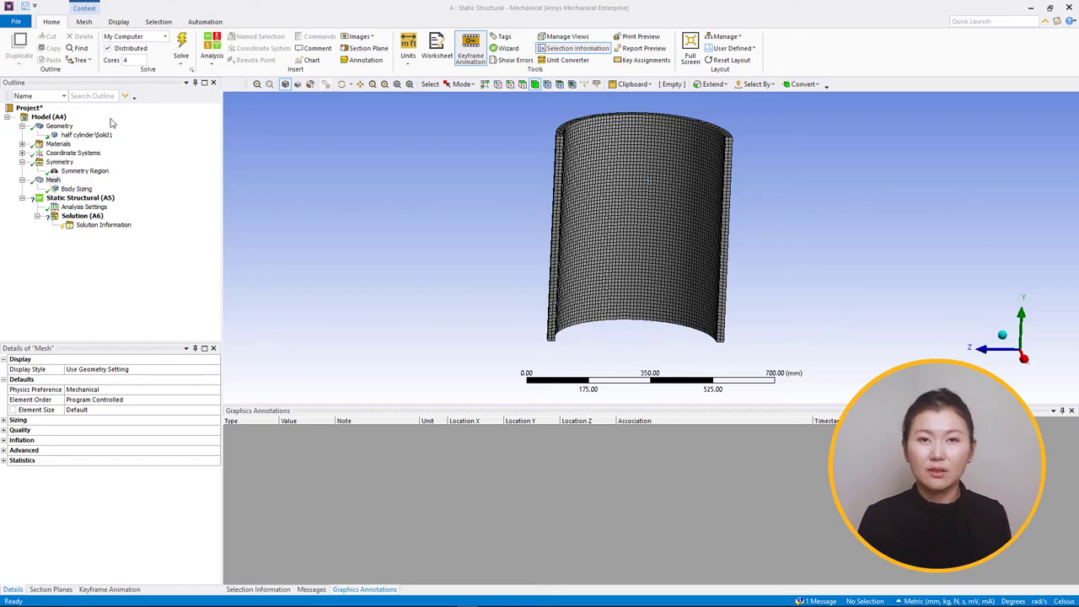
Step: Insert a Force load into the Static Structural analysis
{"action": "left_click", "coordinate": [98, 199]}
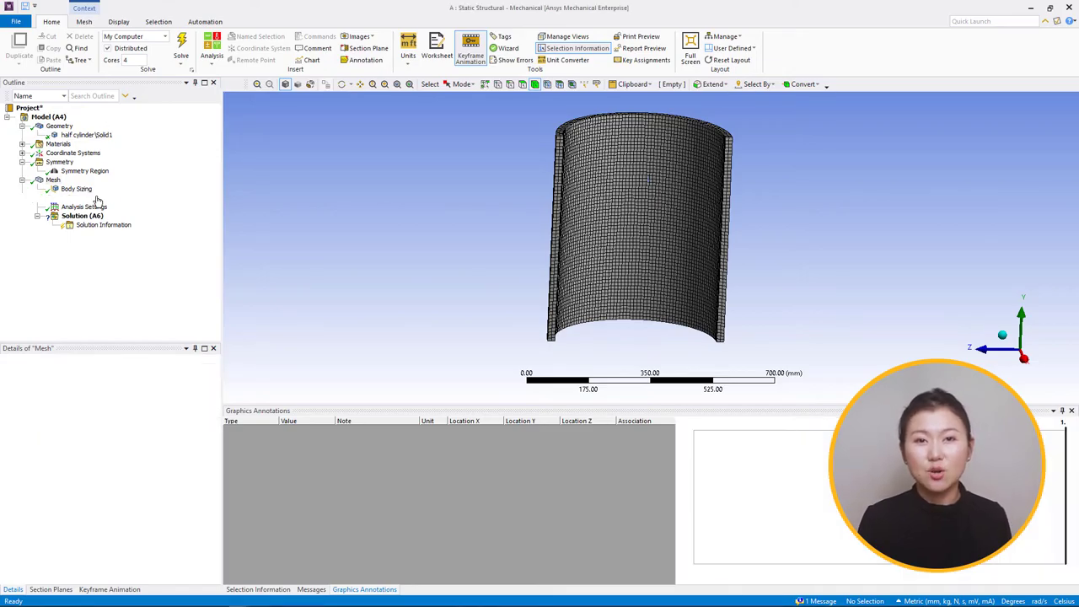
{"action": "right_click", "coordinate": [99, 199]}
{"action": "mouse_move", "coordinate": [99, 200]}
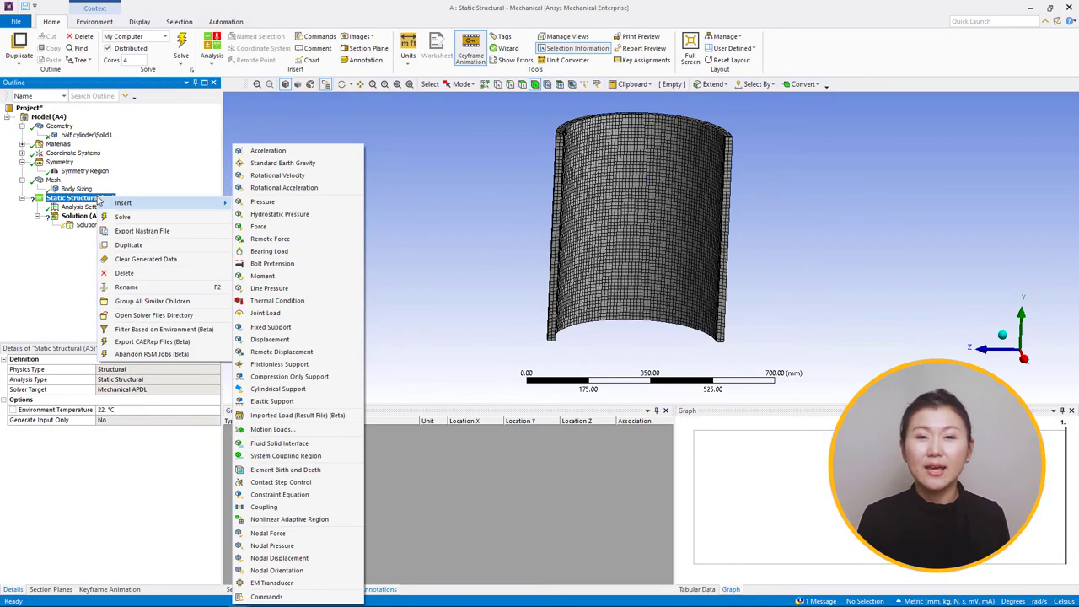
{"action": "left_click", "coordinate": [264, 226]}
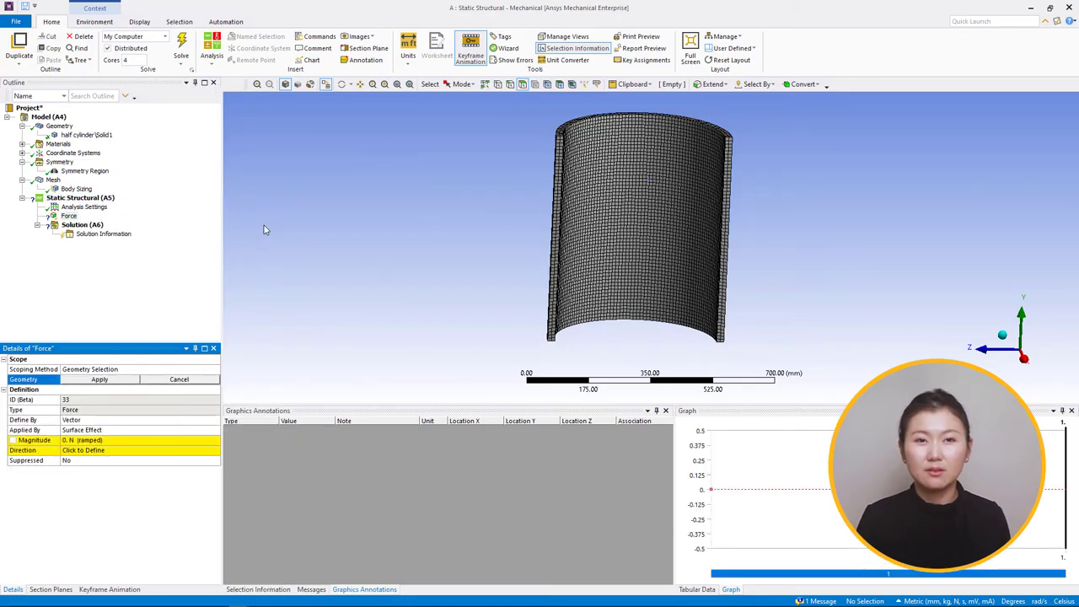
Step: Hide the mesh display and scope the force to the small face at the +Z corner of the top rim
{"action": "middle_click_drag", "start_coordinate": [426, 255], "coordinate": [424, 255]}
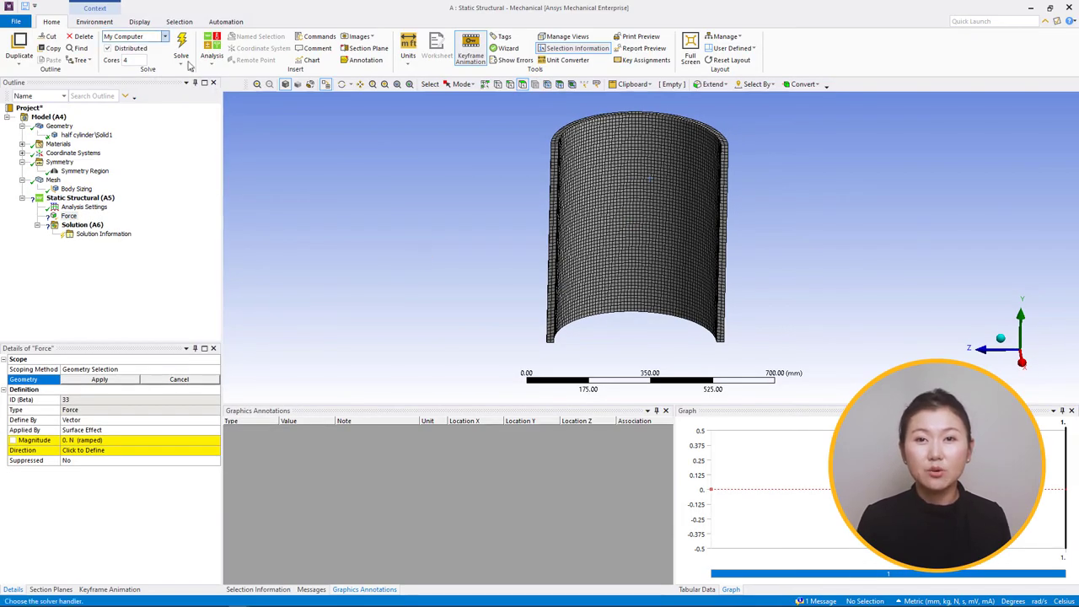
{"action": "left_click", "coordinate": [140, 22]}
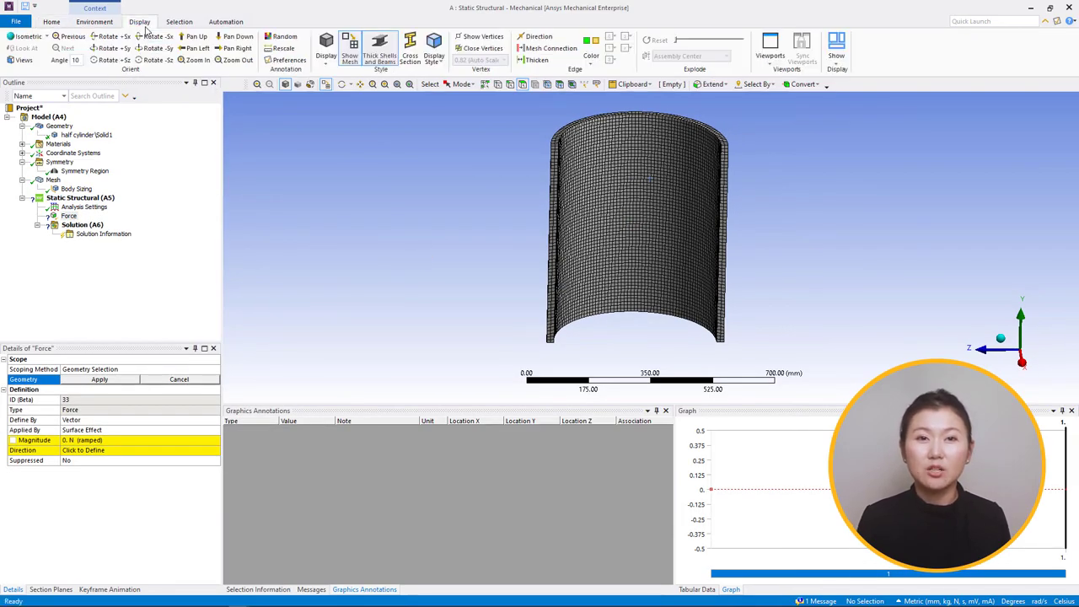
{"action": "left_click", "coordinate": [351, 60]}
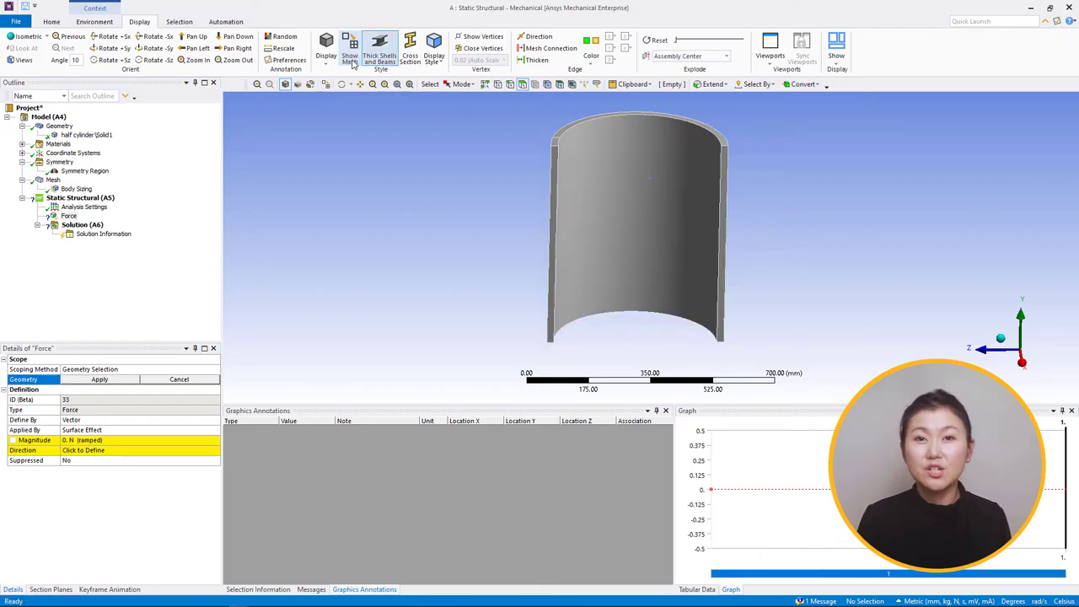
{"action": "left_click", "coordinate": [557, 156]}
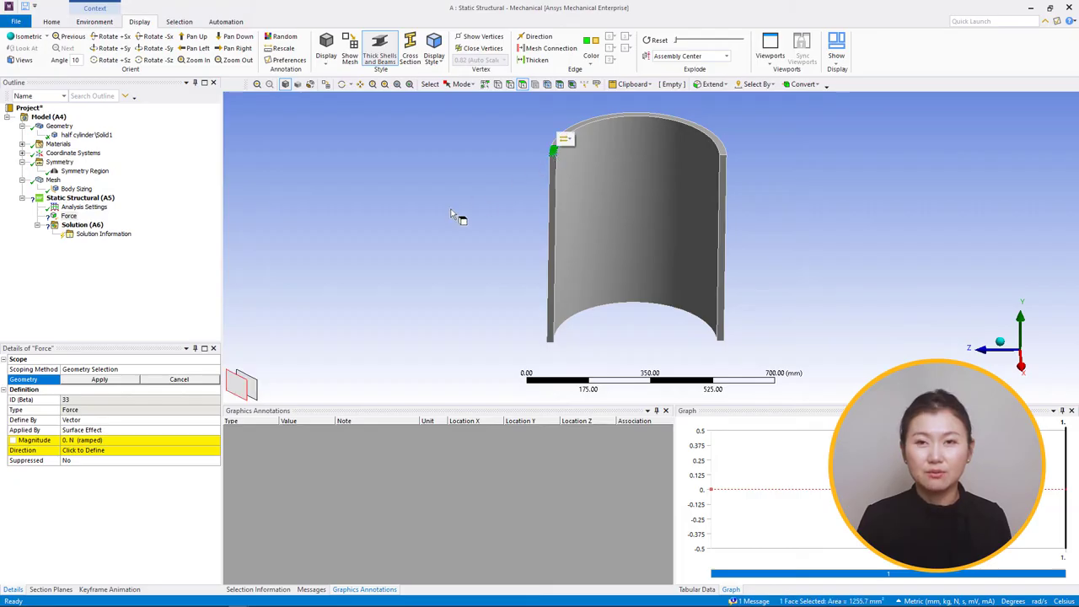
{"action": "left_click", "coordinate": [100, 379]}
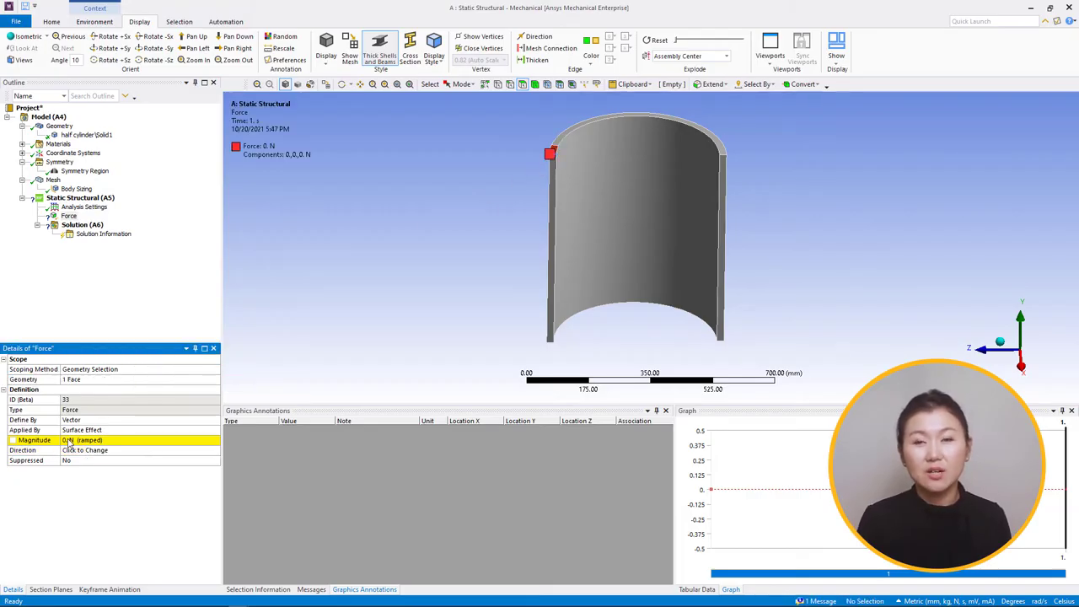
Step: Define the force by components and set its Y component to -50000 N
{"action": "left_click", "coordinate": [197, 423]}
{"action": "left_click", "coordinate": [215, 422]}
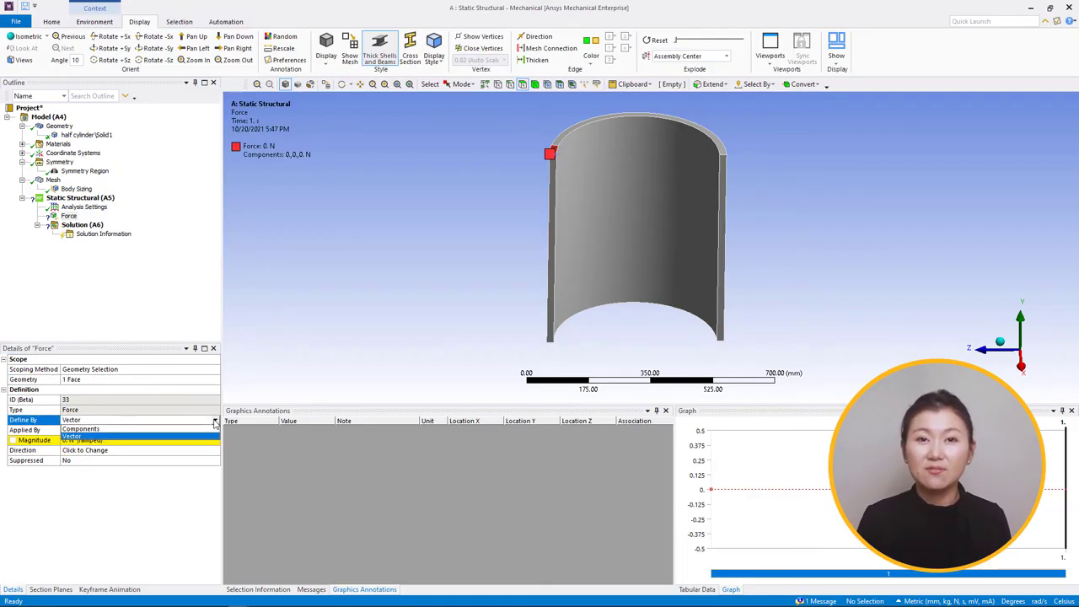
{"action": "key", "text": "Up"}
{"action": "key", "text": "Return"}
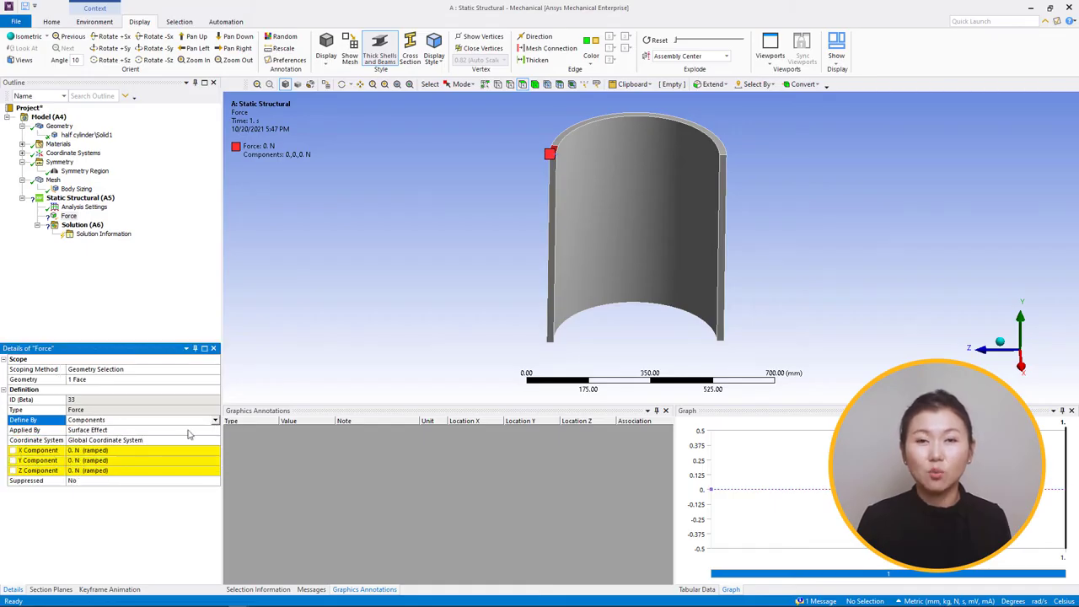
{"action": "left_click", "coordinate": [107, 463]}
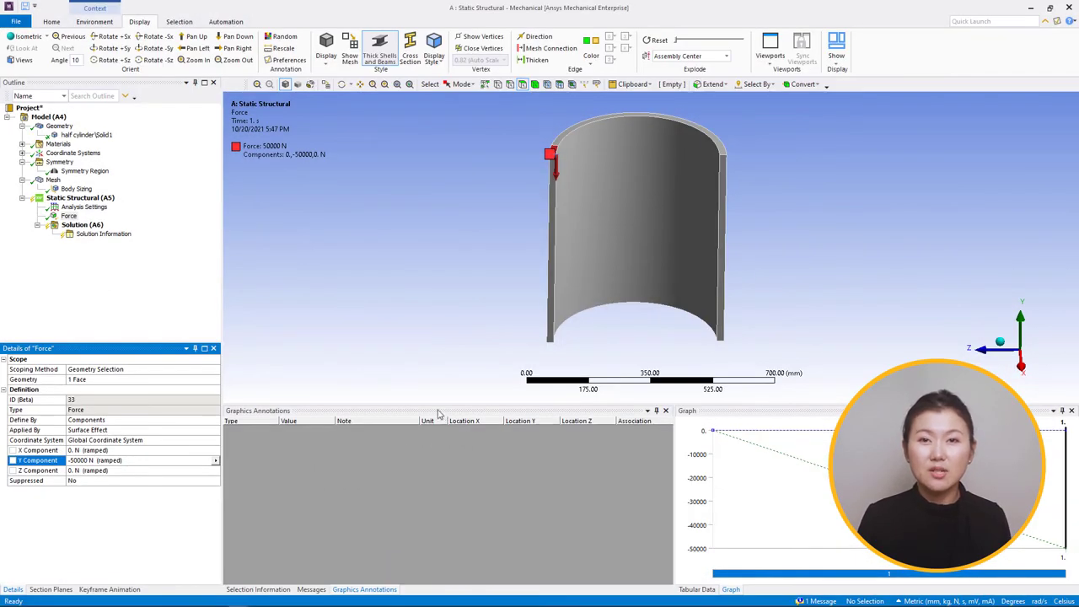
Step: Insert a Frictionless Support into the Static Structural analysis
{"action": "left_click", "coordinate": [88, 198]}
{"action": "right_click", "coordinate": [94, 199]}
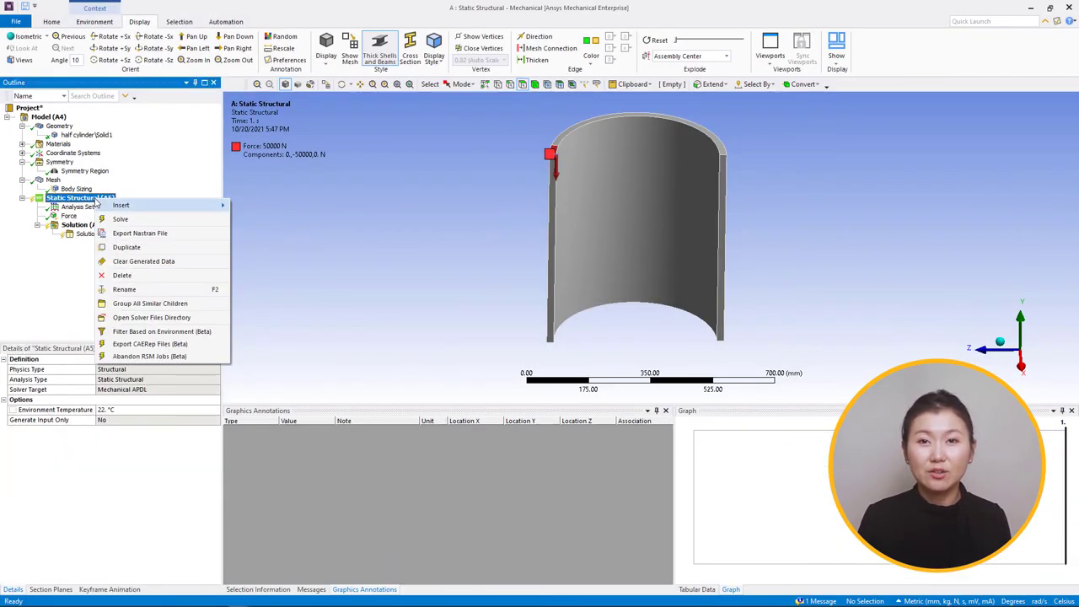
{"action": "mouse_move", "coordinate": [96, 203]}
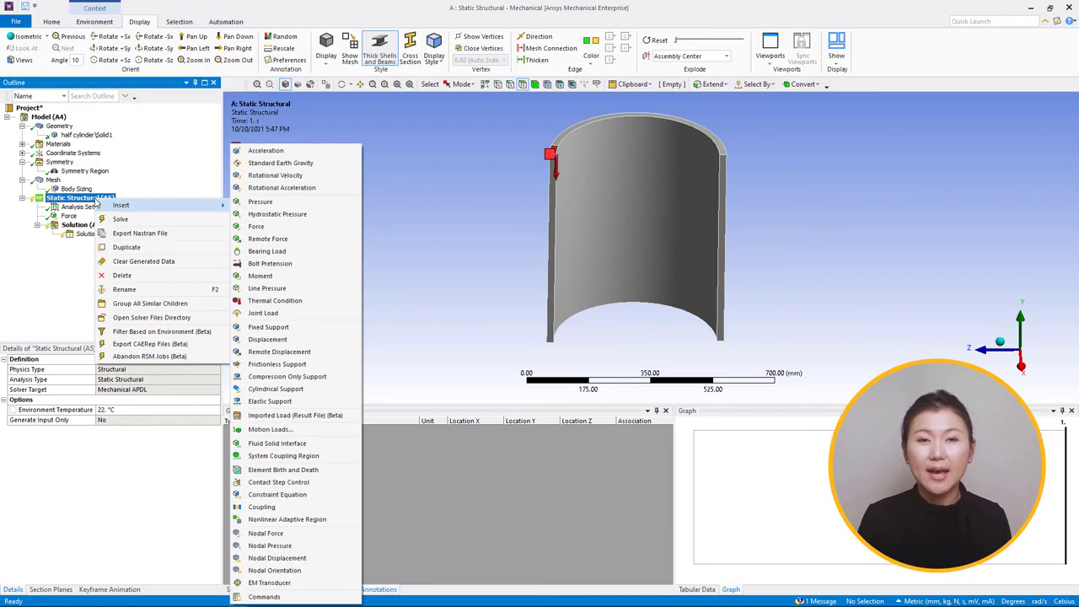
{"action": "left_click", "coordinate": [282, 369]}
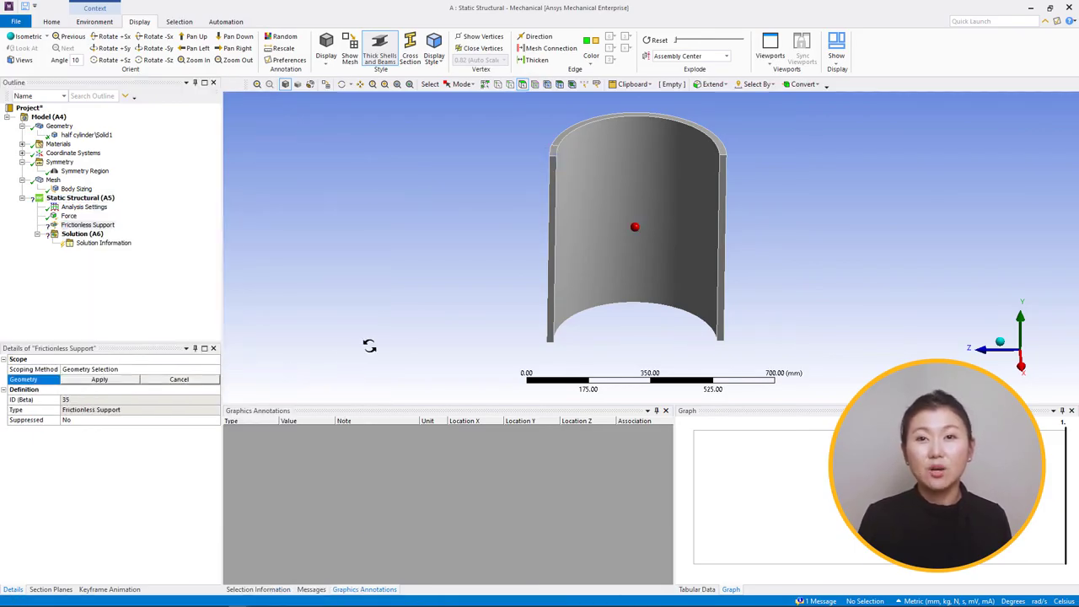
Step: Scope the frictionless support to the narrow outer cylindrical band at the base and the bottom annular face
{"action": "middle_click_drag", "start_coordinate": [368, 345], "coordinate": [375, 302]}
{"action": "left_click", "coordinate": [603, 310]}
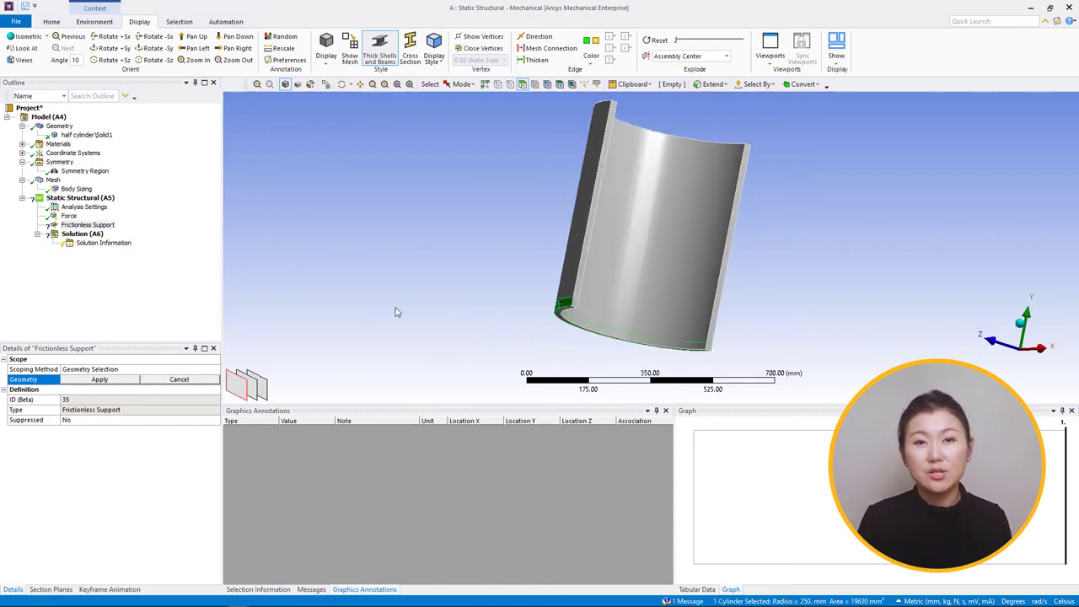
{"action": "middle_click_drag", "start_coordinate": [519, 337], "coordinate": [518, 333]}
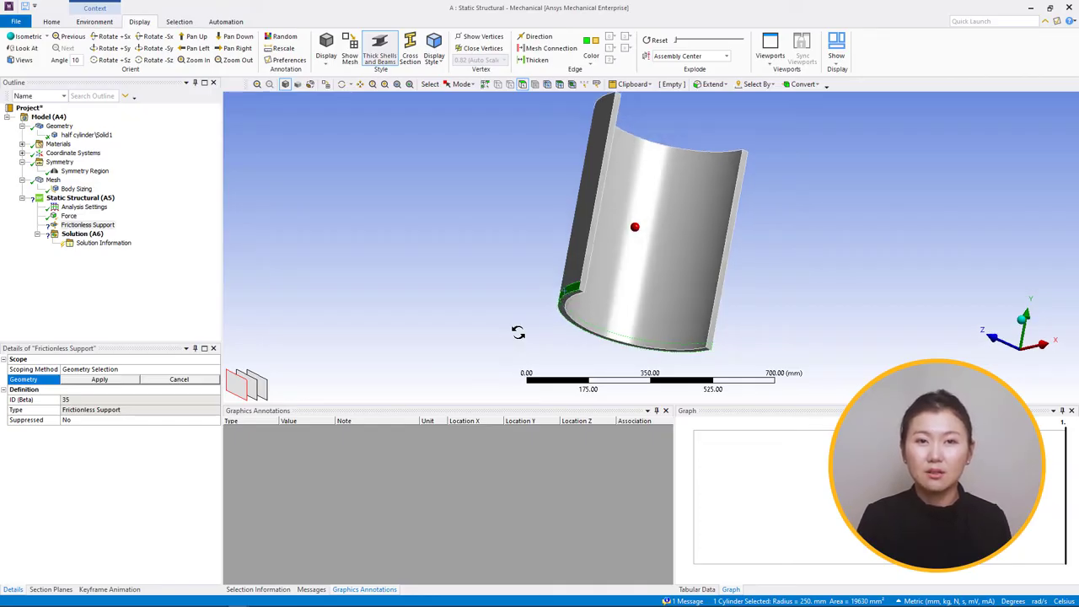
{"action": "middle_click_drag", "start_coordinate": [518, 333], "coordinate": [528, 313]}
{"action": "left_click", "coordinate": [563, 314], "text": "ctrl"}
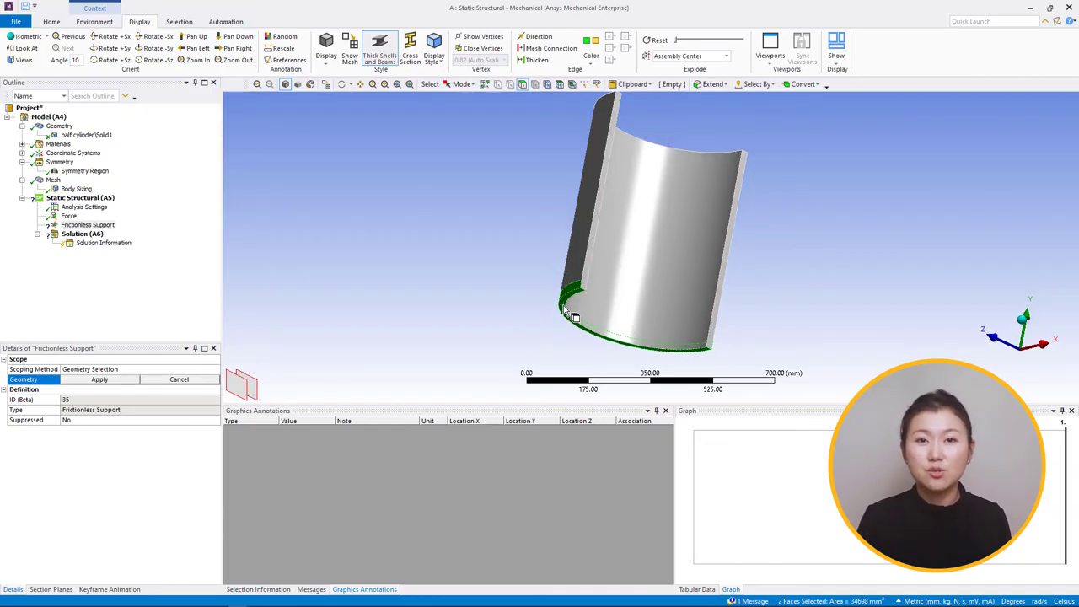
{"action": "left_click", "coordinate": [109, 384]}
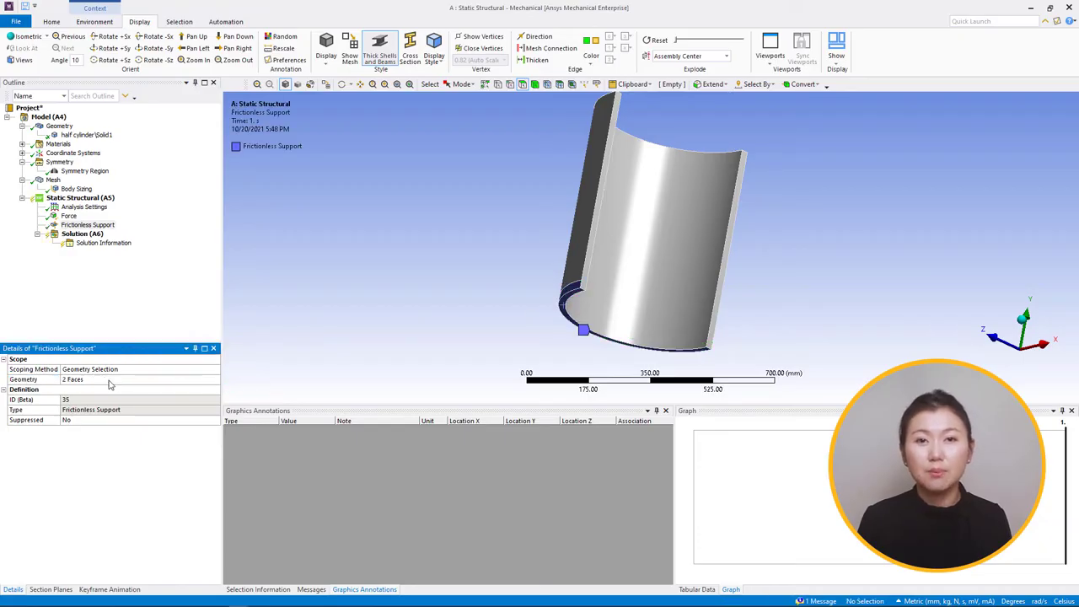
Step: Solve the static structural analysis
{"action": "middle_click_drag", "start_coordinate": [108, 382], "coordinate": [104, 333]}
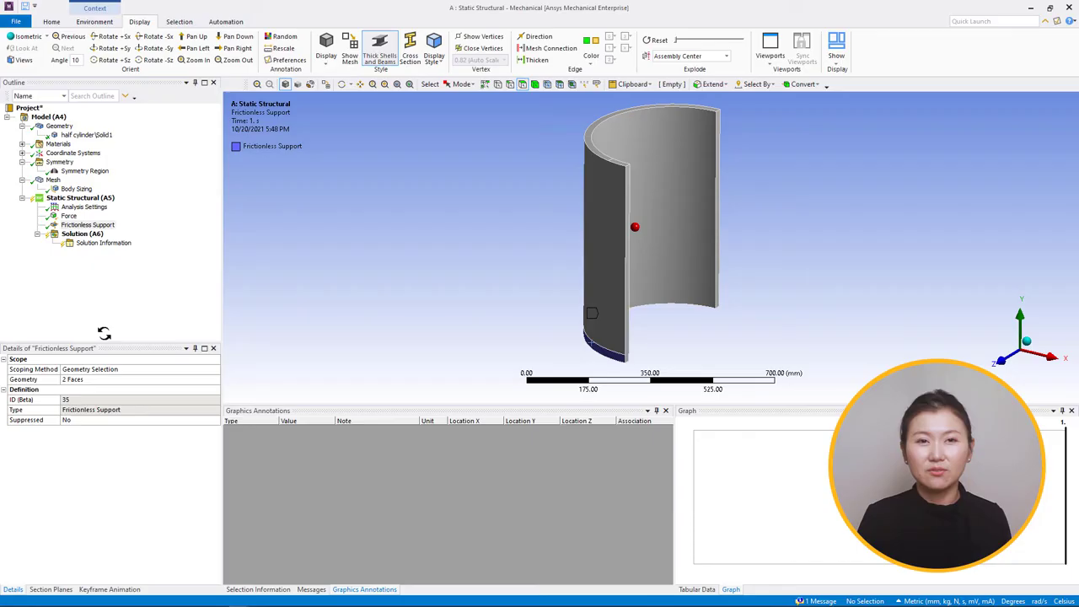
{"action": "left_click", "coordinate": [81, 234]}
{"action": "right_click", "coordinate": [82, 234]}
{"action": "key", "text": "Escape"}
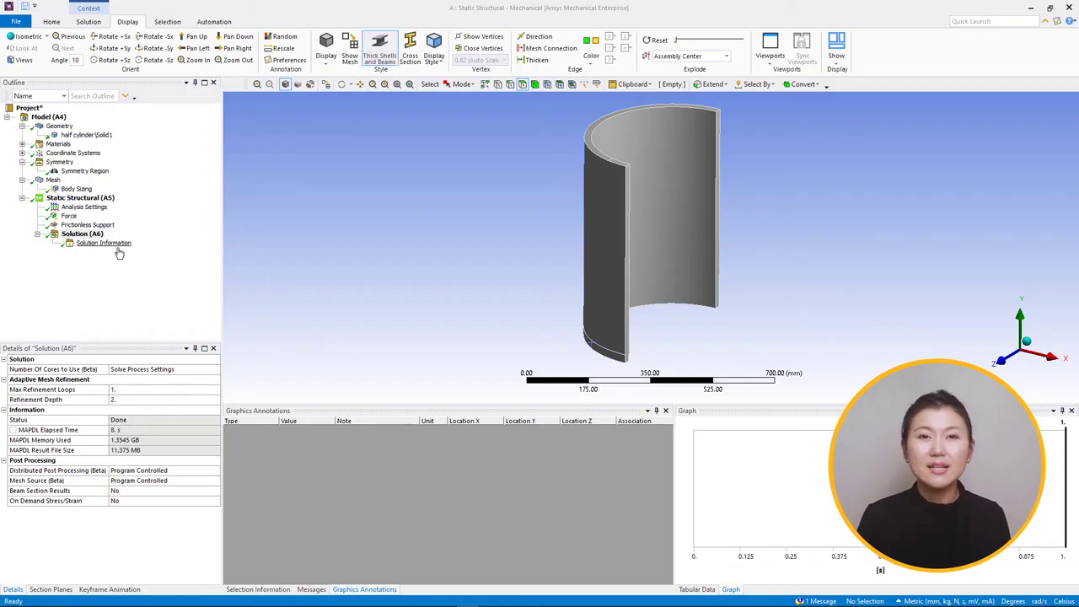
Step: Insert Total Deformation and Equivalent (von-Mises) stress results into the Solution
{"action": "left_click", "coordinate": [93, 235]}
{"action": "right_click", "coordinate": [103, 234]}
{"action": "mouse_move", "coordinate": [125, 239]}
{"action": "mouse_move", "coordinate": [248, 244]}
{"action": "left_click", "coordinate": [331, 244]}
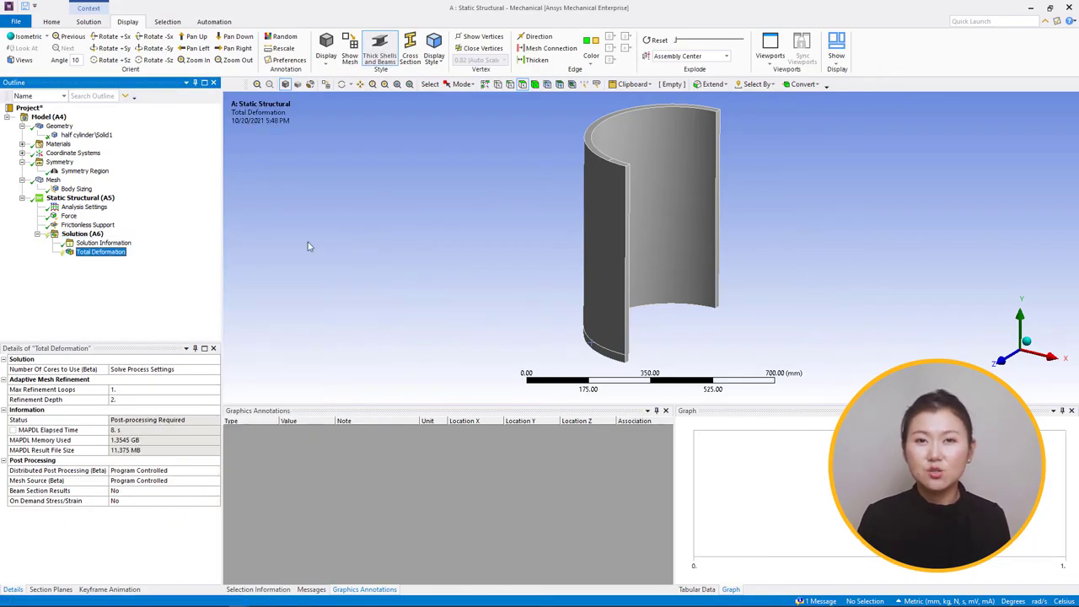
{"action": "right_click", "coordinate": [97, 235]}
{"action": "mouse_move", "coordinate": [125, 242]}
{"action": "mouse_move", "coordinate": [249, 268]}
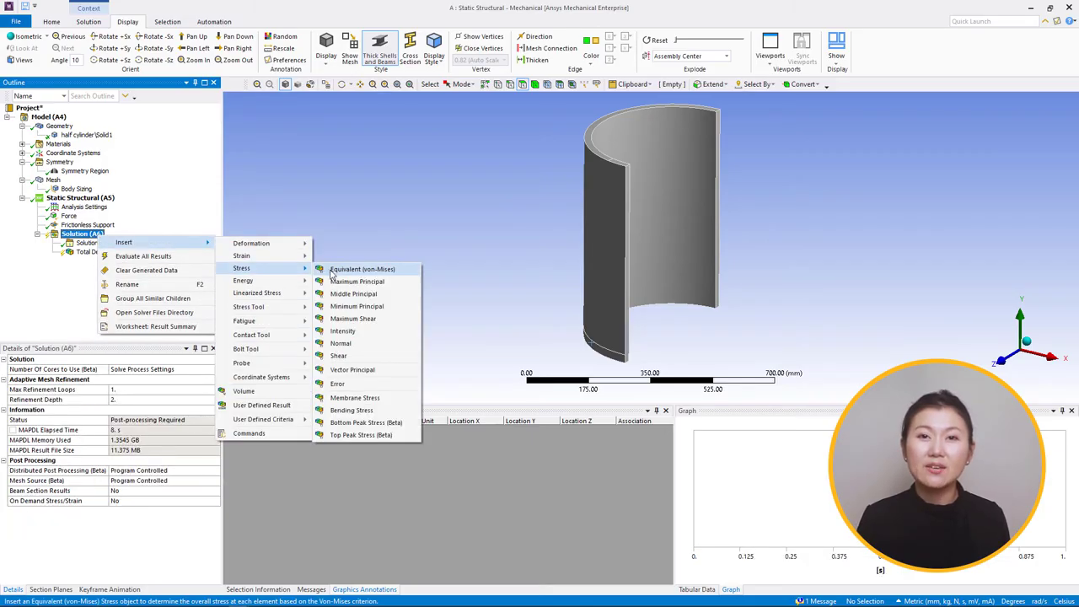
{"action": "left_click", "coordinate": [337, 269]}
Step: Evaluate all results and view the total deformation contours on the half cylinder
{"action": "right_click", "coordinate": [100, 251]}
{"action": "left_click", "coordinate": [143, 266]}
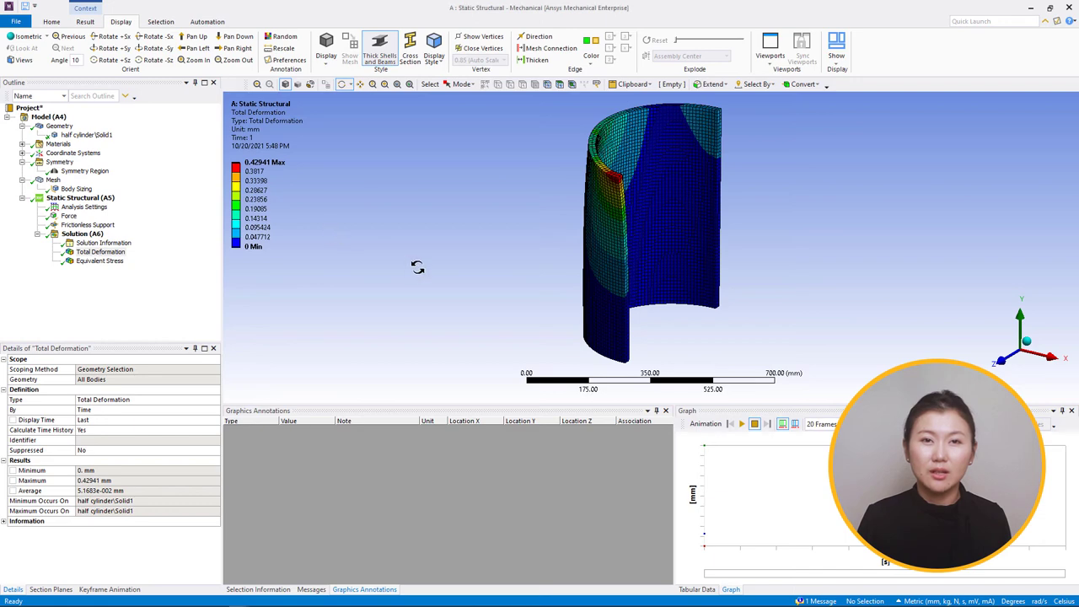
{"action": "middle_click_drag", "start_coordinate": [413, 268], "coordinate": [419, 272]}
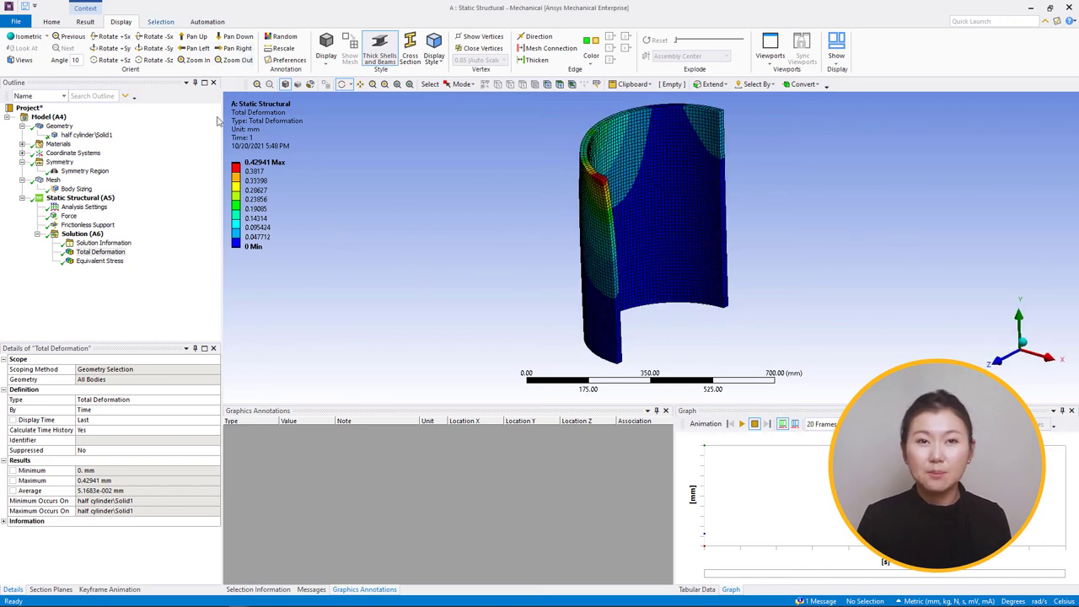
Step: Display the total deformation with the undeformed wireframe and set the deformation scale to 1.0 (True Scale)
{"action": "left_click", "coordinate": [94, 24]}
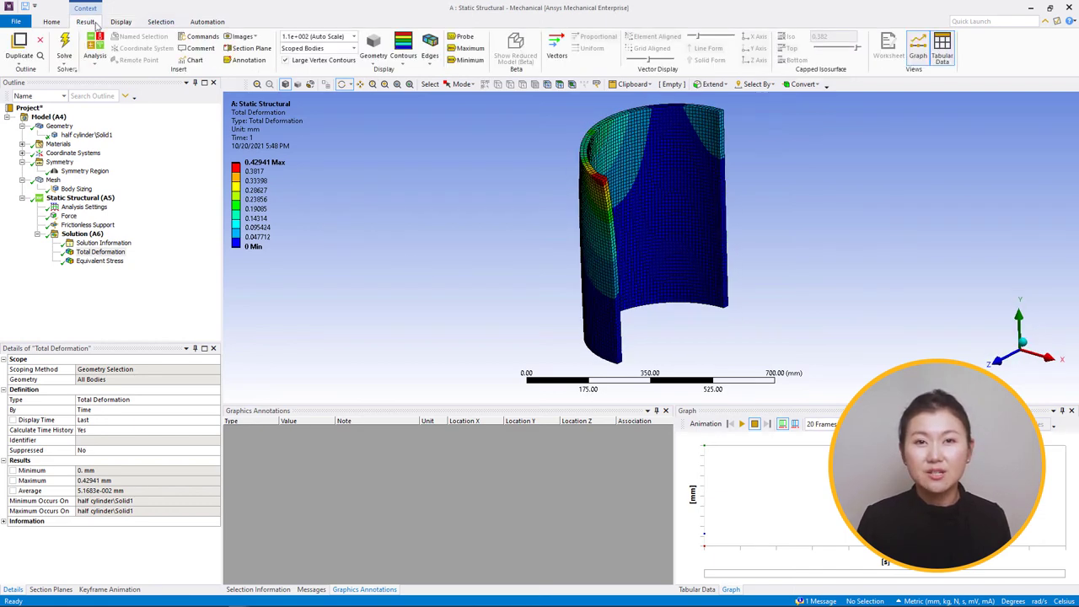
{"action": "left_click", "coordinate": [430, 59]}
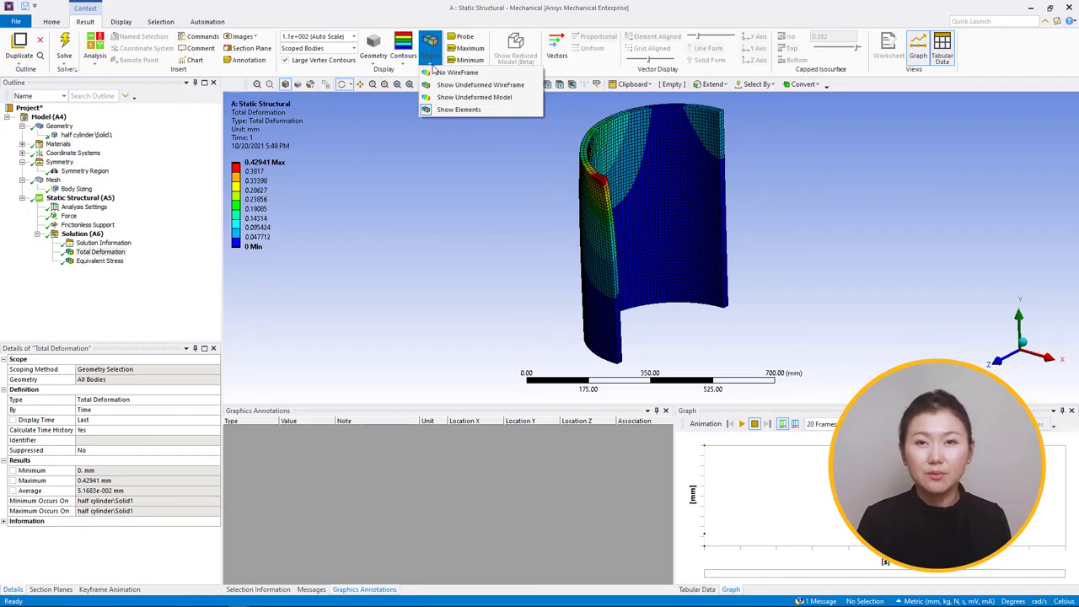
{"action": "left_click", "coordinate": [459, 85]}
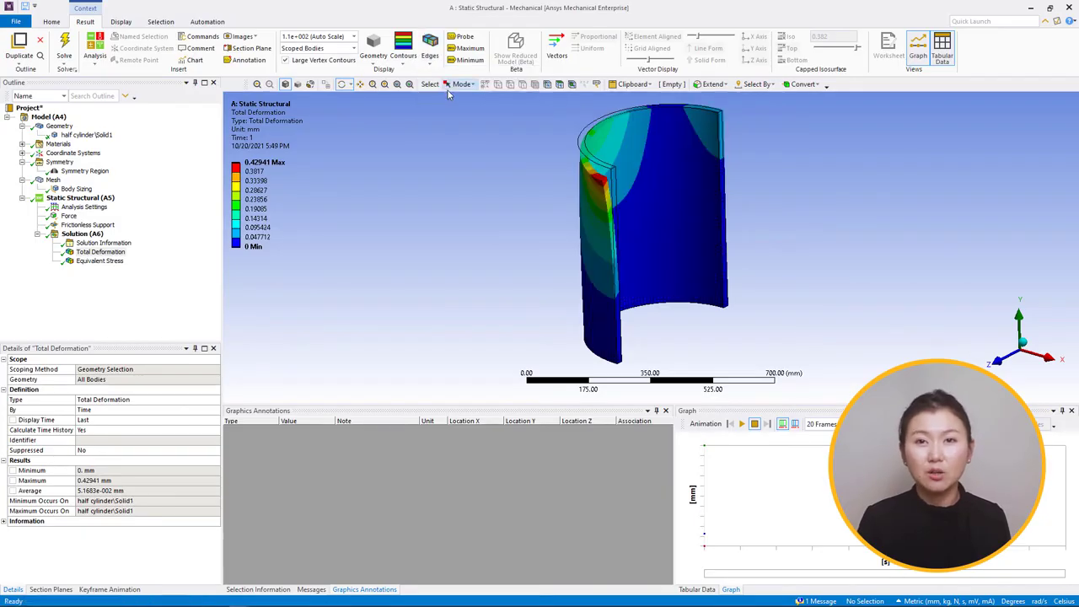
{"action": "middle_click_drag", "start_coordinate": [634, 224], "coordinate": [668, 331]}
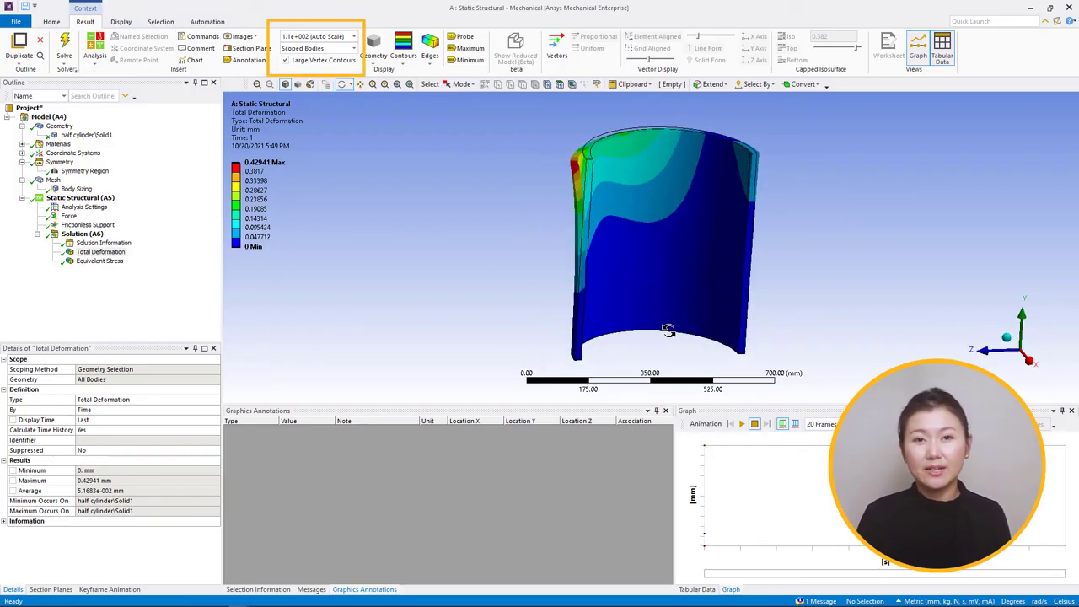
{"action": "left_click", "coordinate": [354, 36]}
{"action": "left_click", "coordinate": [303, 54]}
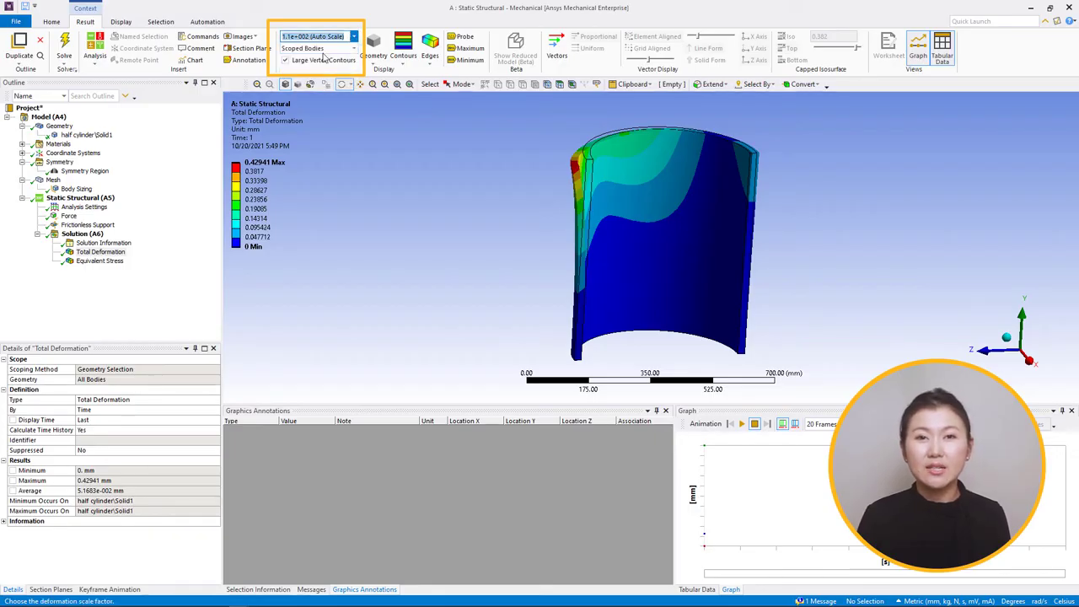
Step: Probe the total deformation at four points spread along the bottom face of the half cylinder
{"action": "middle_click_drag", "start_coordinate": [506, 237], "coordinate": [548, 247]}
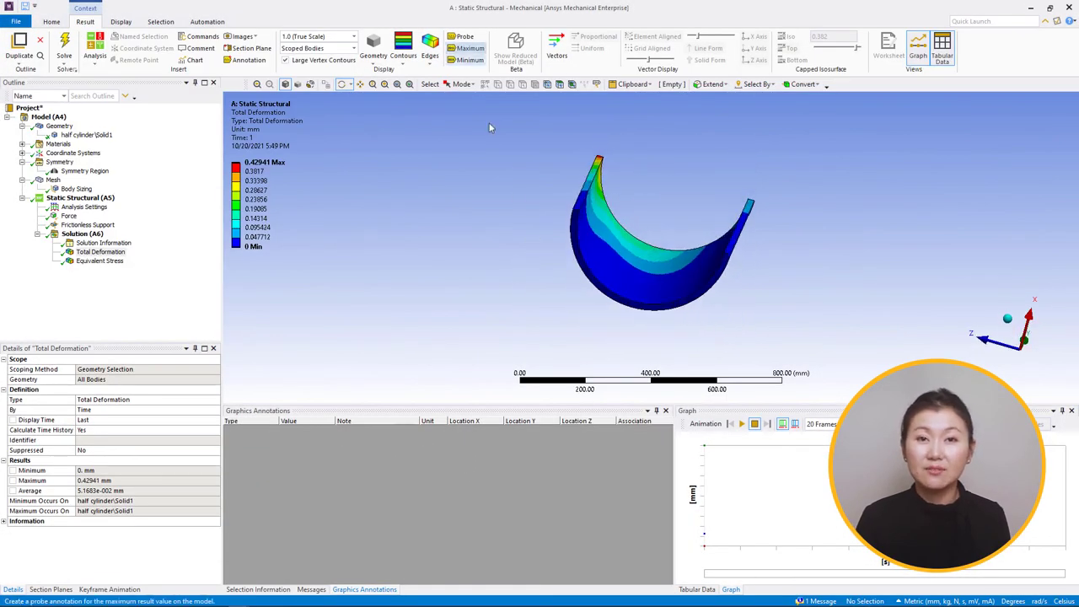
{"action": "left_click", "coordinate": [462, 37]}
{"action": "left_click", "coordinate": [574, 232]}
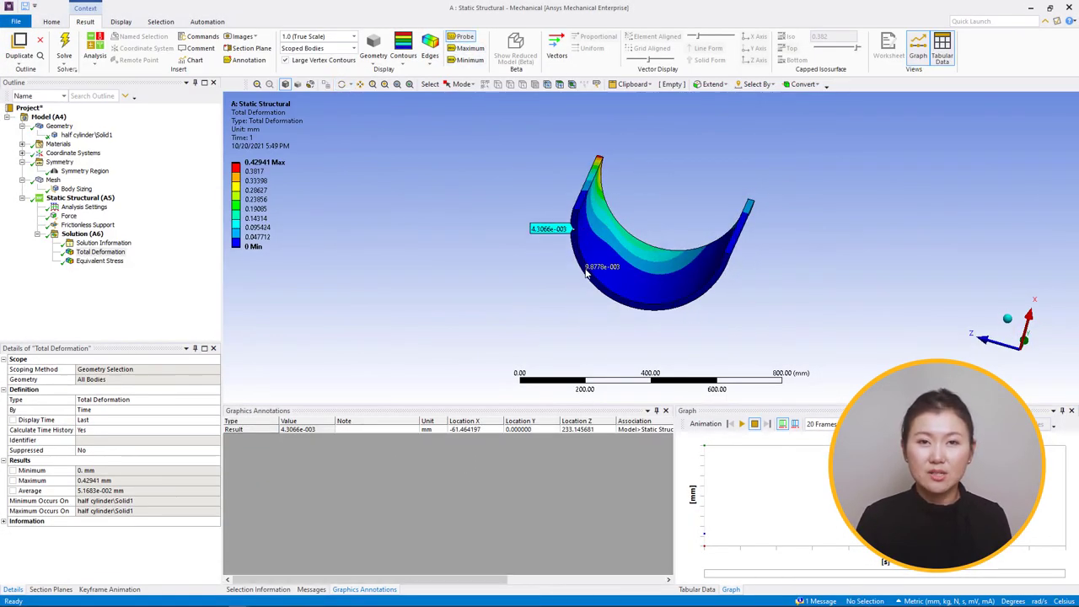
{"action": "left_click", "coordinate": [583, 269]}
{"action": "left_click", "coordinate": [665, 308]}
{"action": "left_click", "coordinate": [718, 278]}
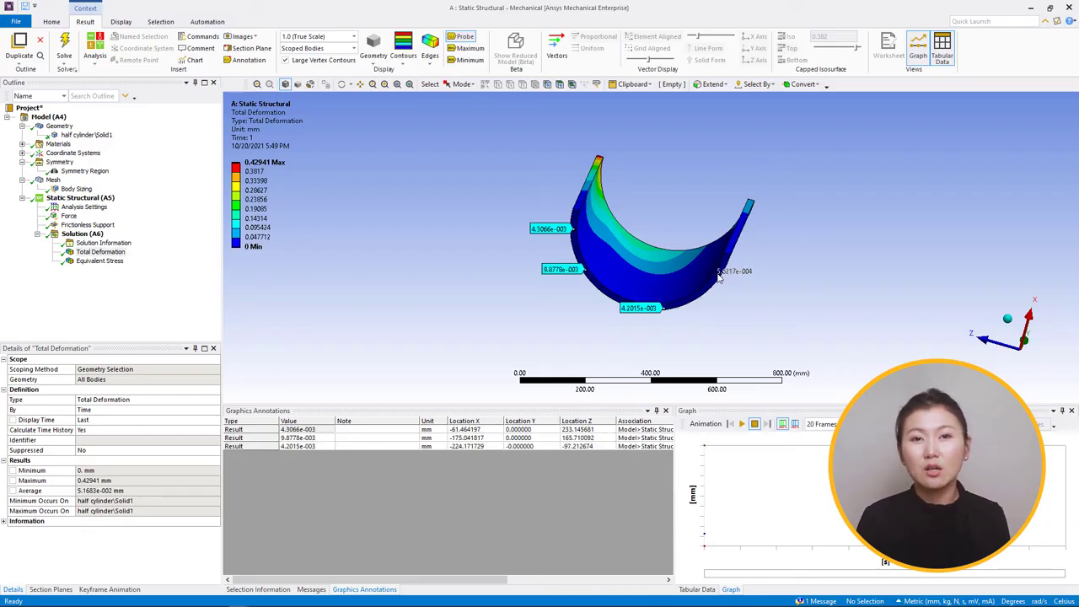
{"action": "middle_click_drag", "start_coordinate": [730, 283], "coordinate": [732, 301]}
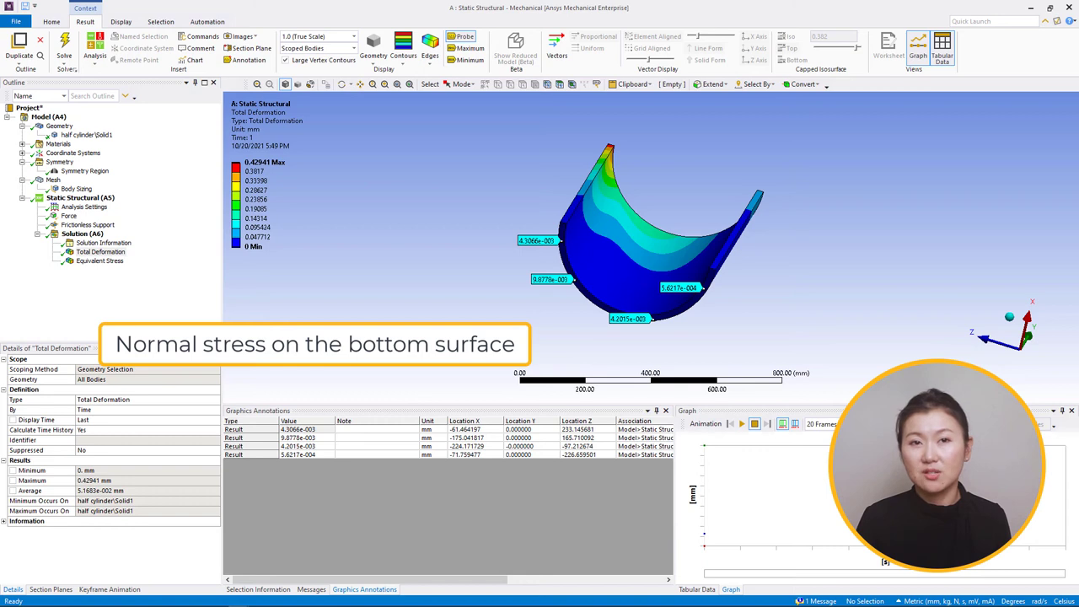
Step: Insert a Normal Stress result into the Solution
{"action": "left_click", "coordinate": [100, 235]}
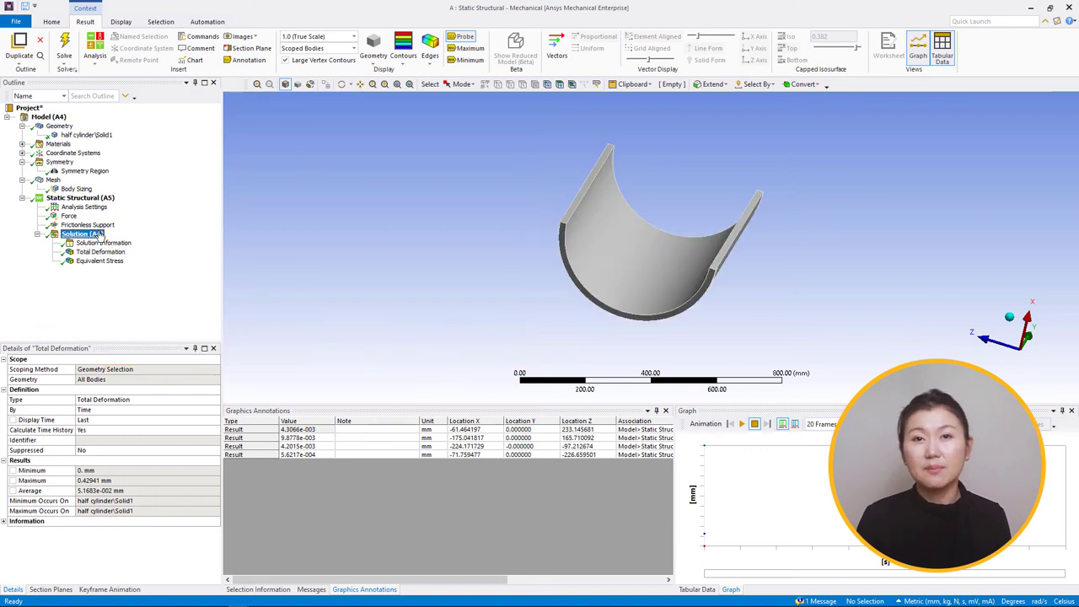
{"action": "right_click", "coordinate": [100, 234]}
{"action": "mouse_move", "coordinate": [102, 237]}
{"action": "mouse_move", "coordinate": [291, 264]}
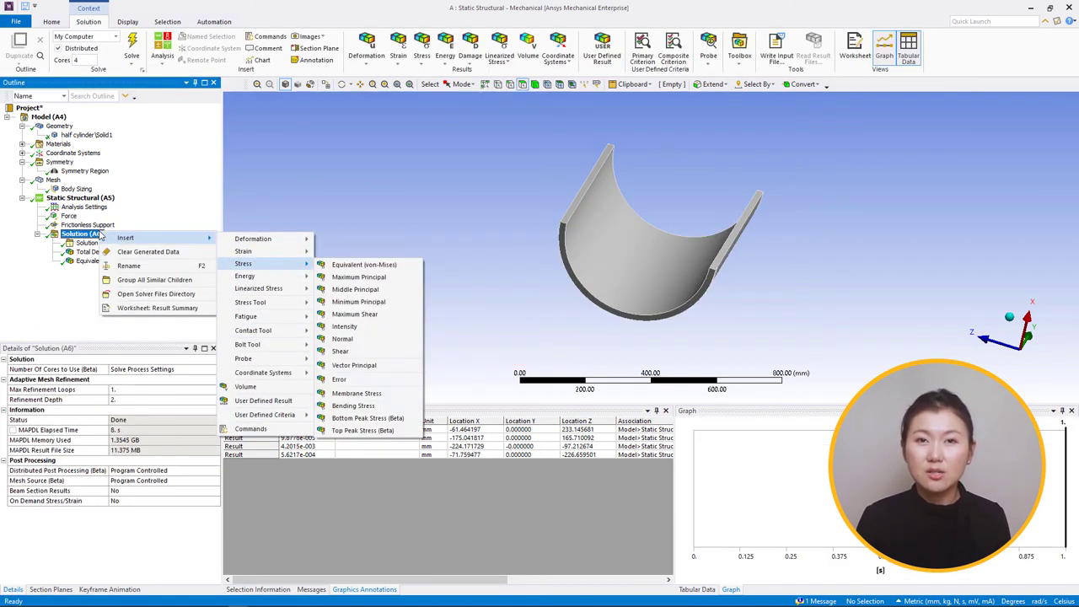
{"action": "left_click", "coordinate": [353, 340]}
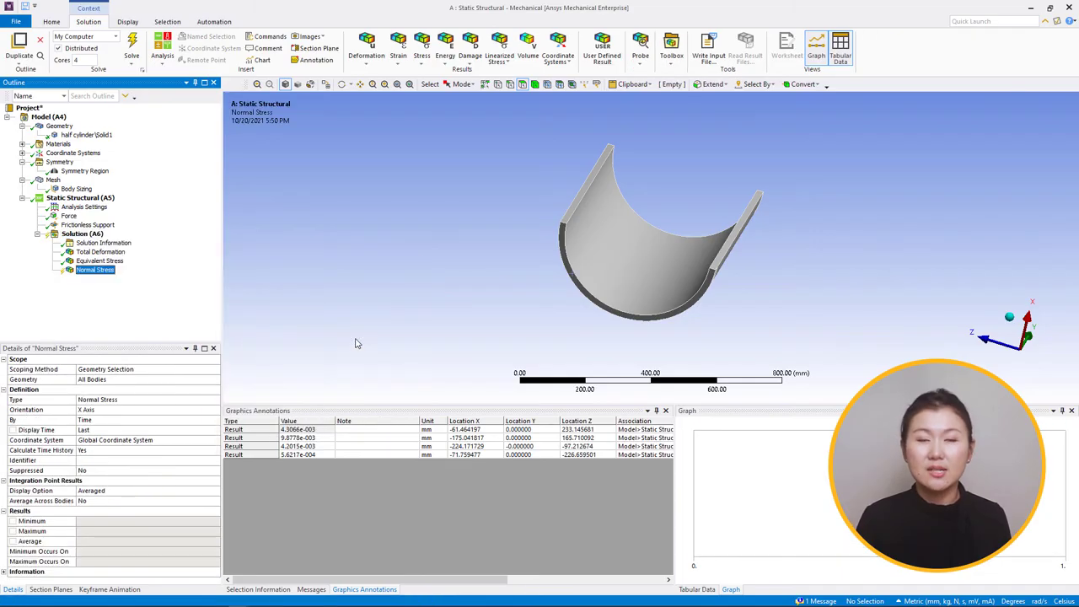
Step: Scope the normal stress to the bottom face of the half cylinder and set its orientation to Y Axis
{"action": "left_click", "coordinate": [107, 380]}
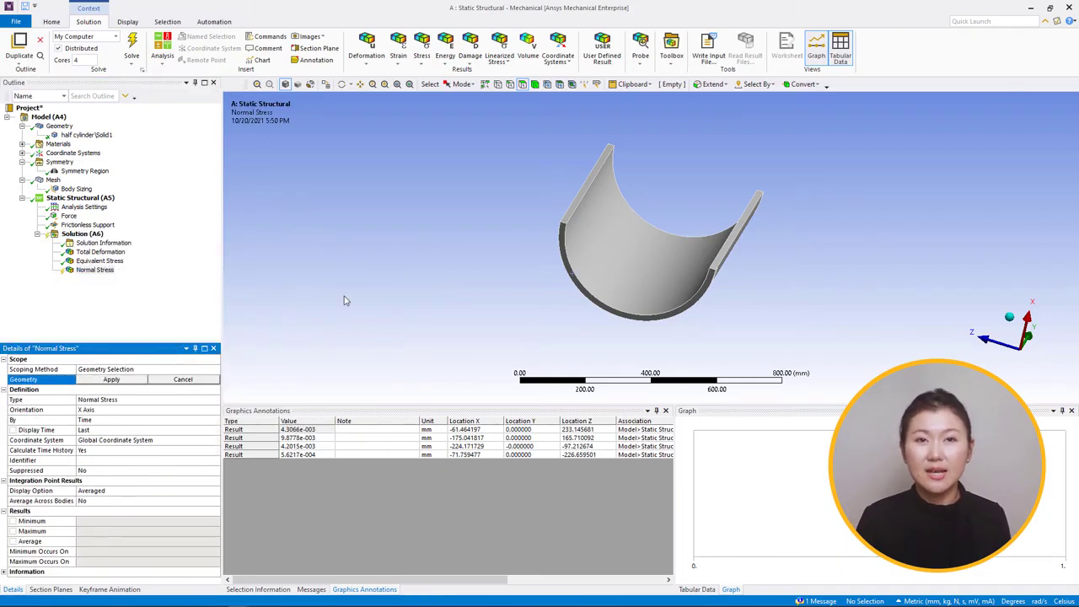
{"action": "left_click", "coordinate": [565, 229]}
{"action": "left_click", "coordinate": [130, 381]}
{"action": "left_click", "coordinate": [151, 411]}
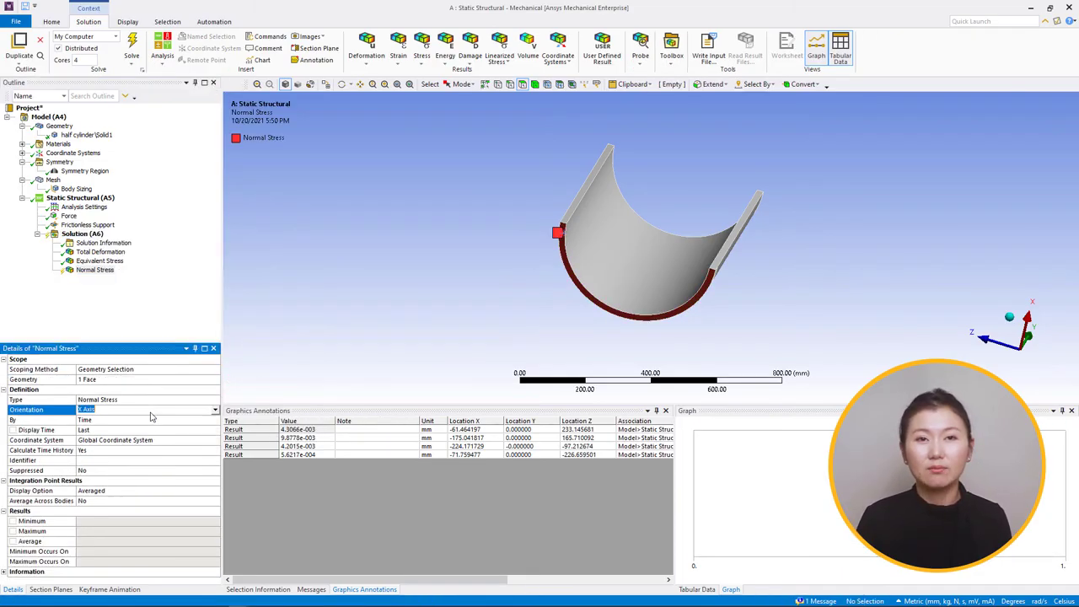
Step: Evaluate the Y-axis normal stress result on the bottom face
{"action": "right_click", "coordinate": [93, 271]}
{"action": "left_click", "coordinate": [140, 294]}
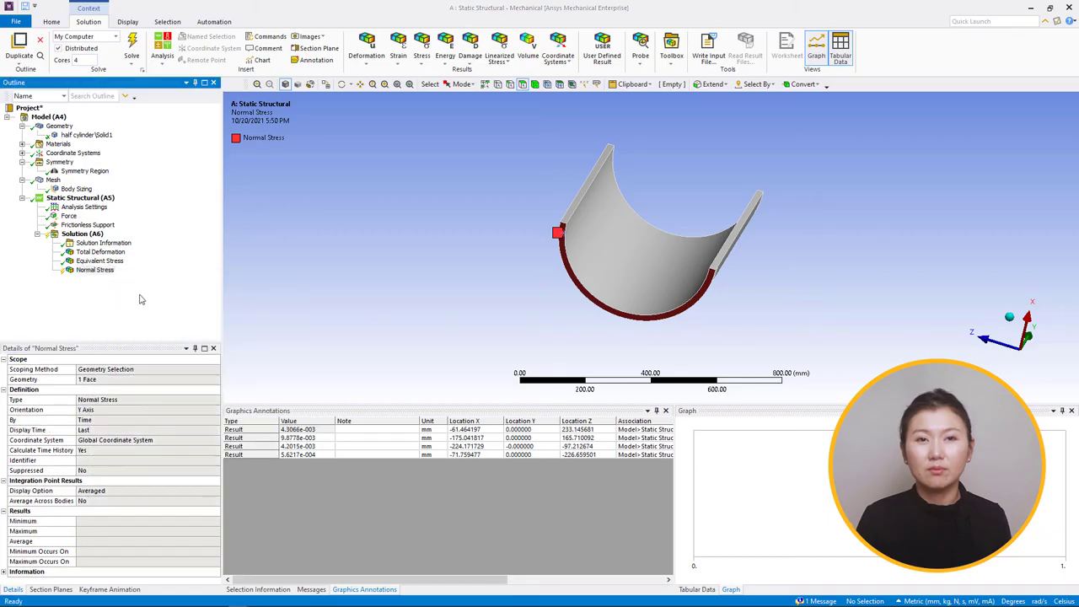
{"action": "scroll", "coordinate": [502, 314], "scroll_direction": "up", "scroll_amount": 3}
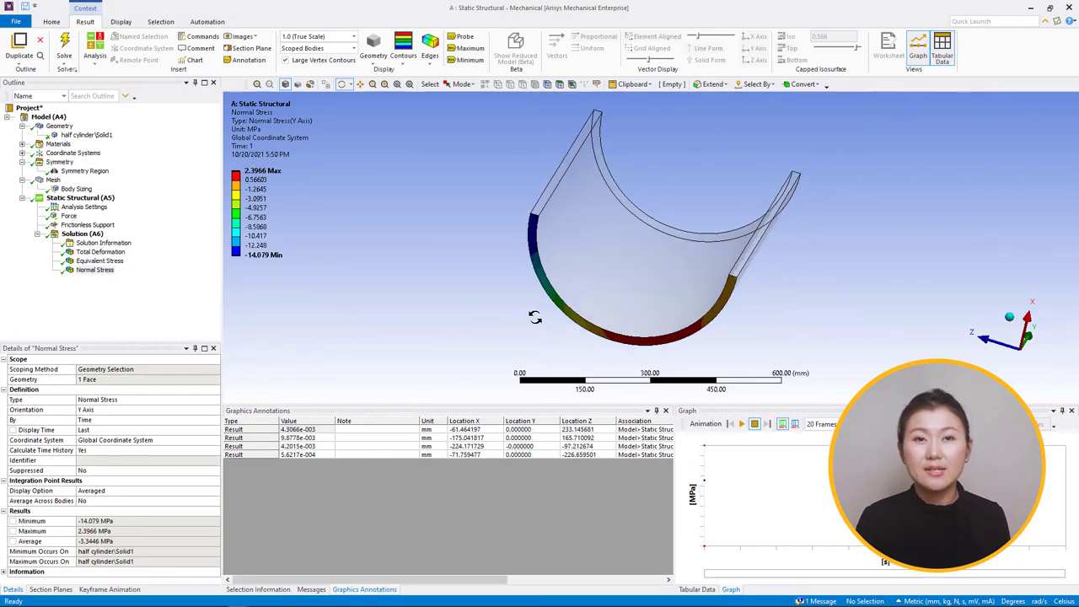
Step: Probe the Y-axis normal stress at seven points spread along the bottom face of the half cylinder
{"action": "left_click_drag", "start_coordinate": [535, 316], "coordinate": [504, 320]}
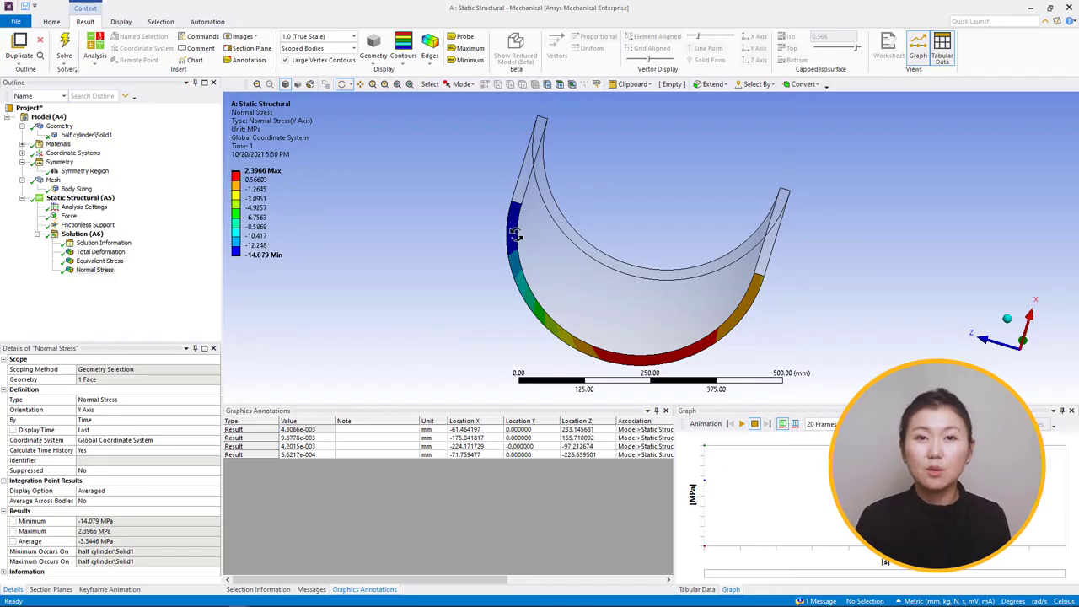
{"action": "left_click", "coordinate": [461, 37]}
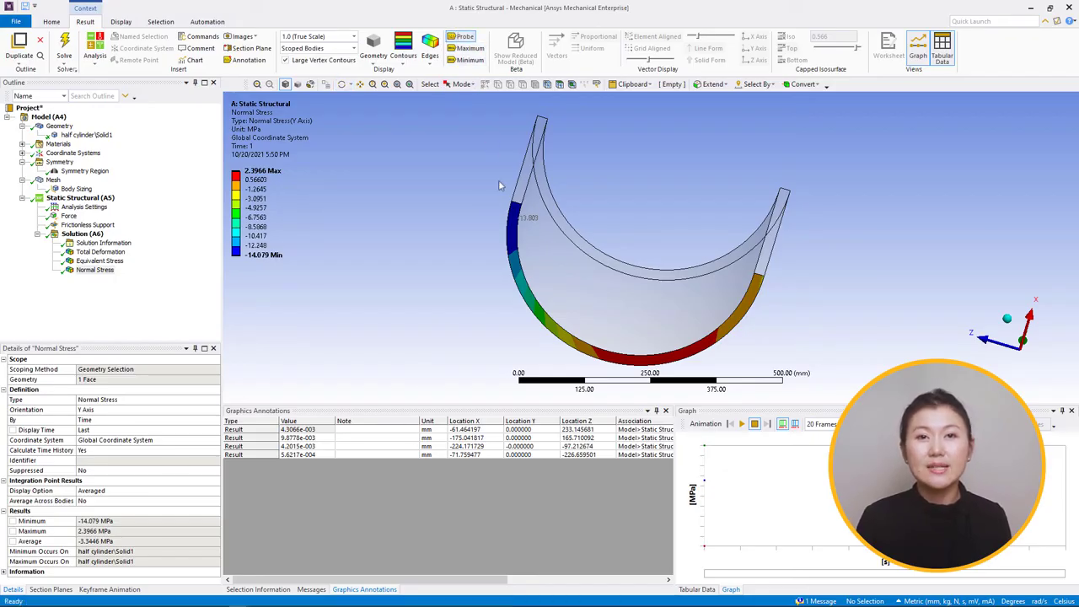
{"action": "left_click", "coordinate": [513, 235]}
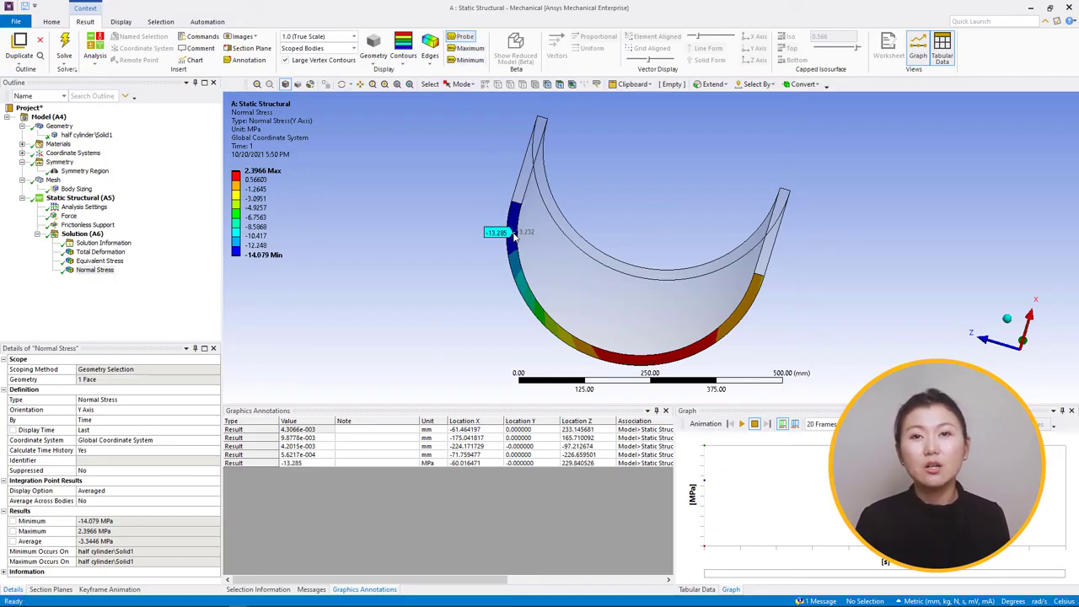
{"action": "left_click", "coordinate": [518, 273]}
{"action": "left_click", "coordinate": [550, 331]}
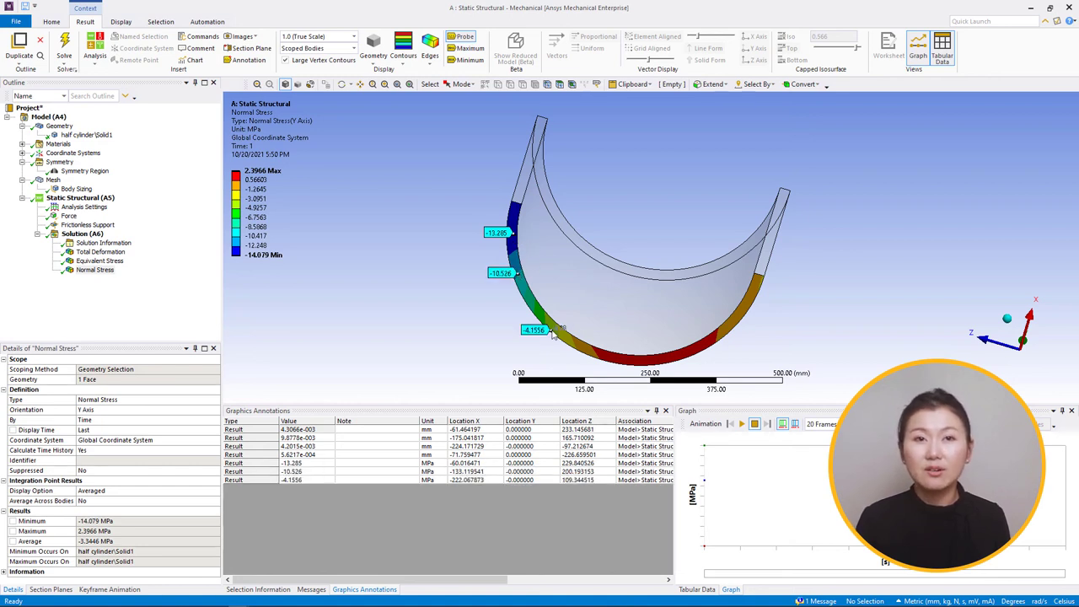
{"action": "left_click", "coordinate": [617, 358]}
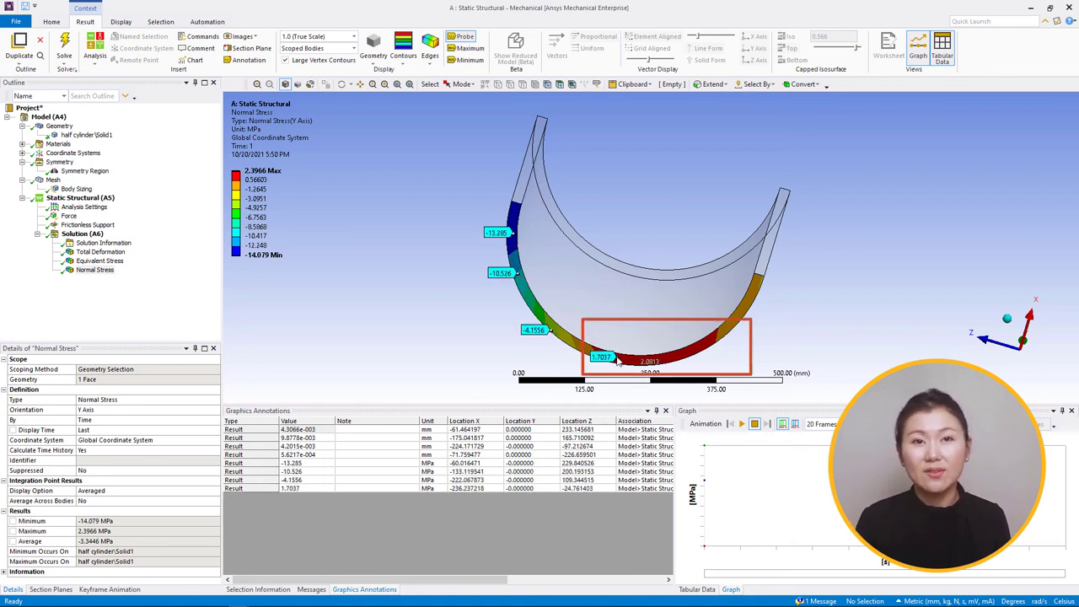
{"action": "left_click", "coordinate": [675, 357]}
{"action": "left_click", "coordinate": [703, 349]}
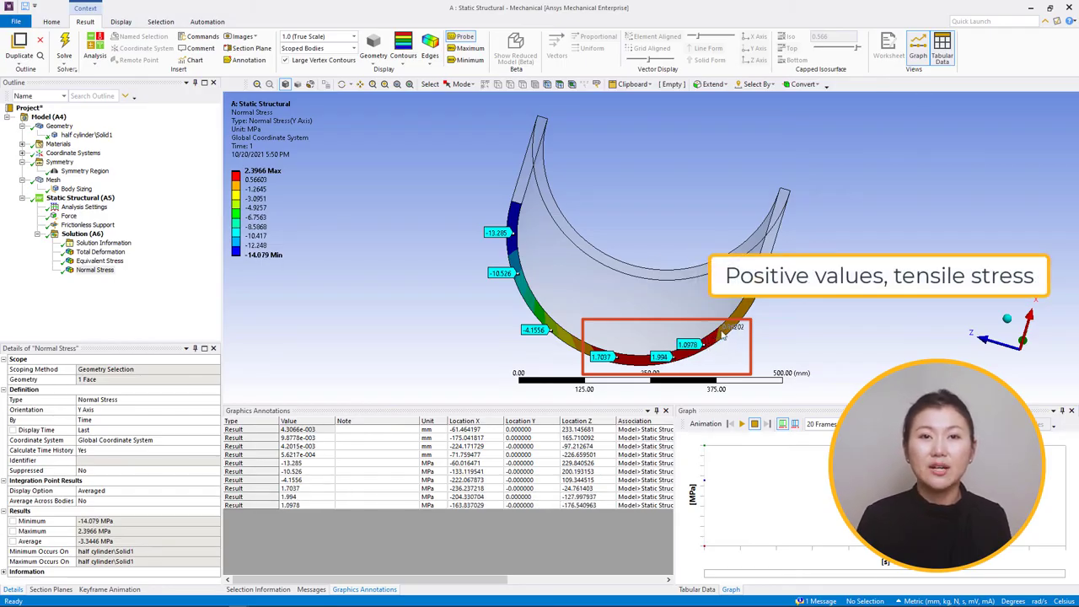
{"action": "left_click", "coordinate": [723, 335]}
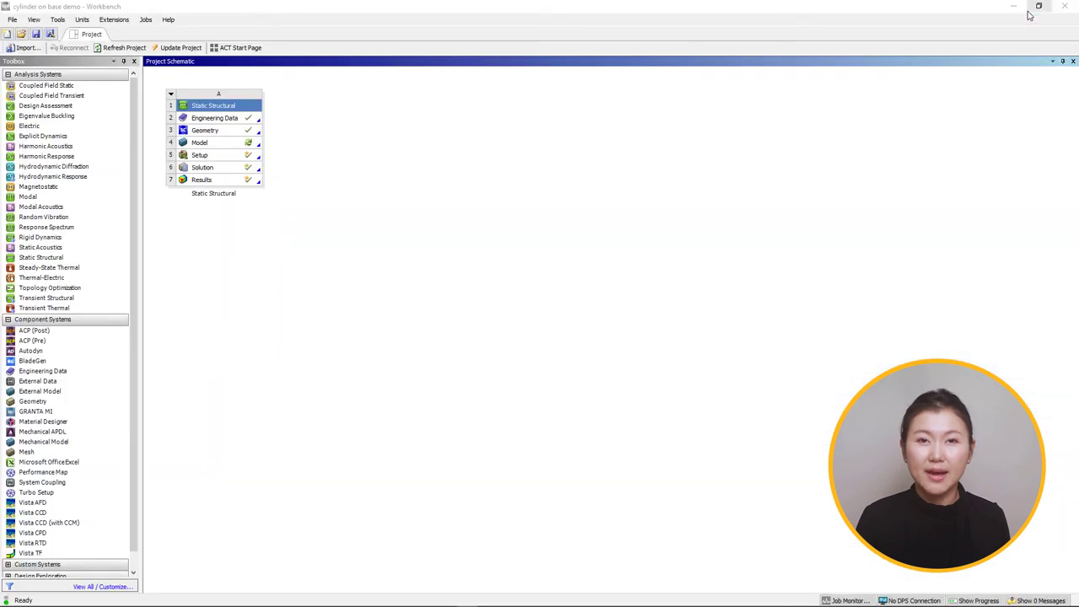
Step: In Workbench, duplicate the Static Structural system and open the copy's Model in Mechanical
{"action": "right_click", "coordinate": [187, 98]}
{"action": "left_click", "coordinate": [184, 135]}
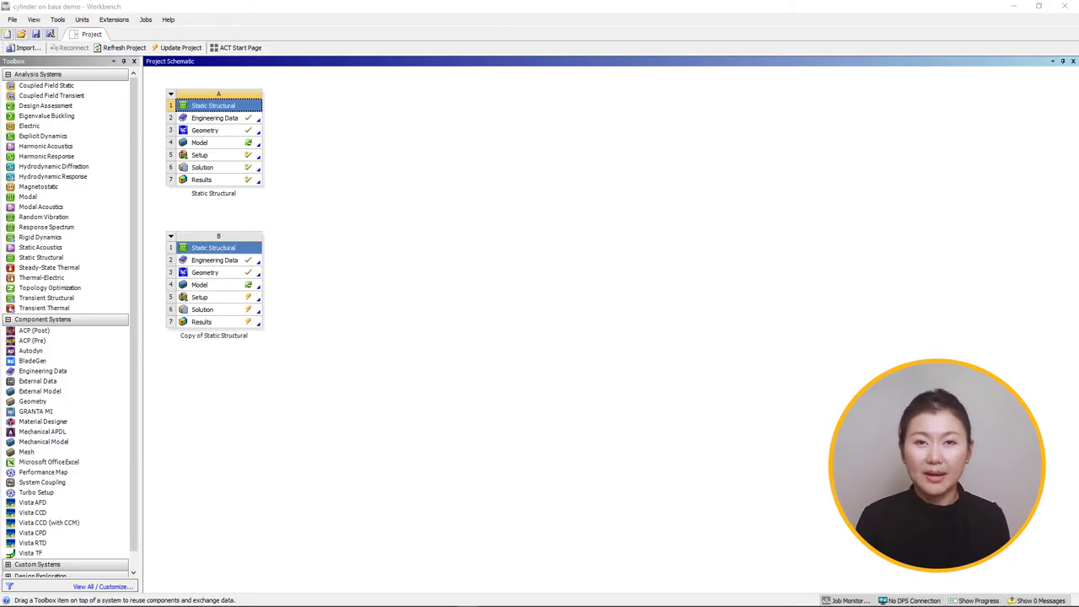
{"action": "double_click", "coordinate": [190, 286]}
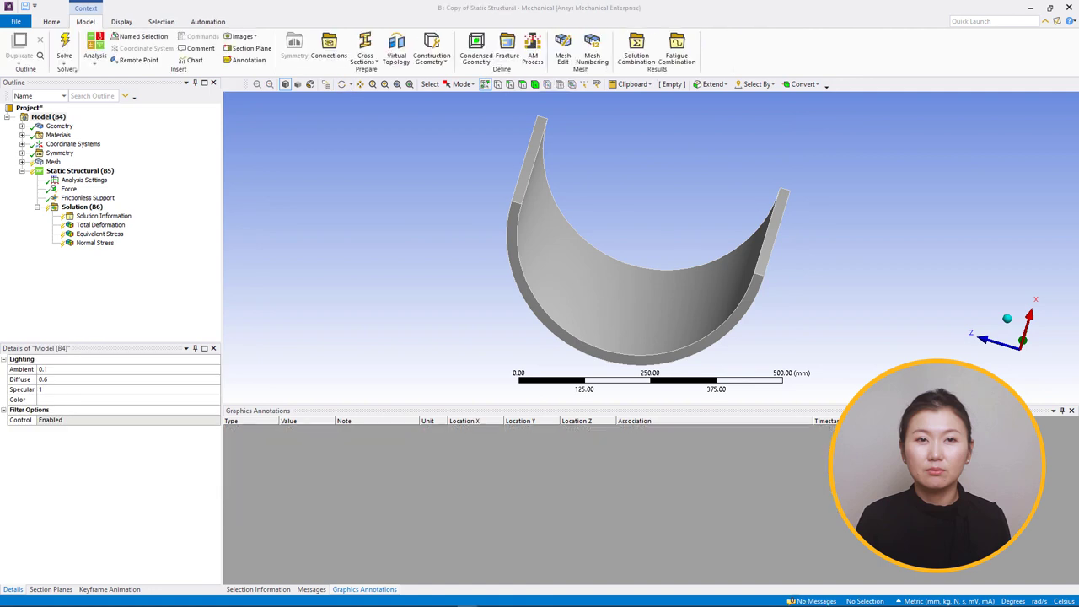
Step: Suppress the Frictionless Support and insert a Compression Only Support into the copied Static Structural analysis
{"action": "right_click", "coordinate": [88, 198]}
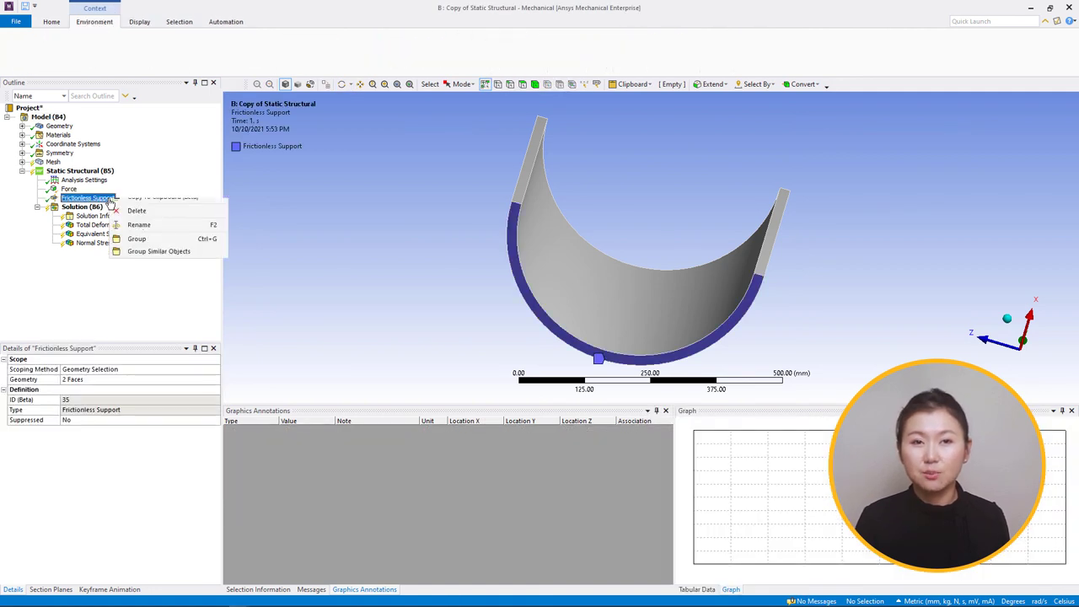
{"action": "left_click", "coordinate": [137, 219]}
{"action": "right_click", "coordinate": [105, 175]}
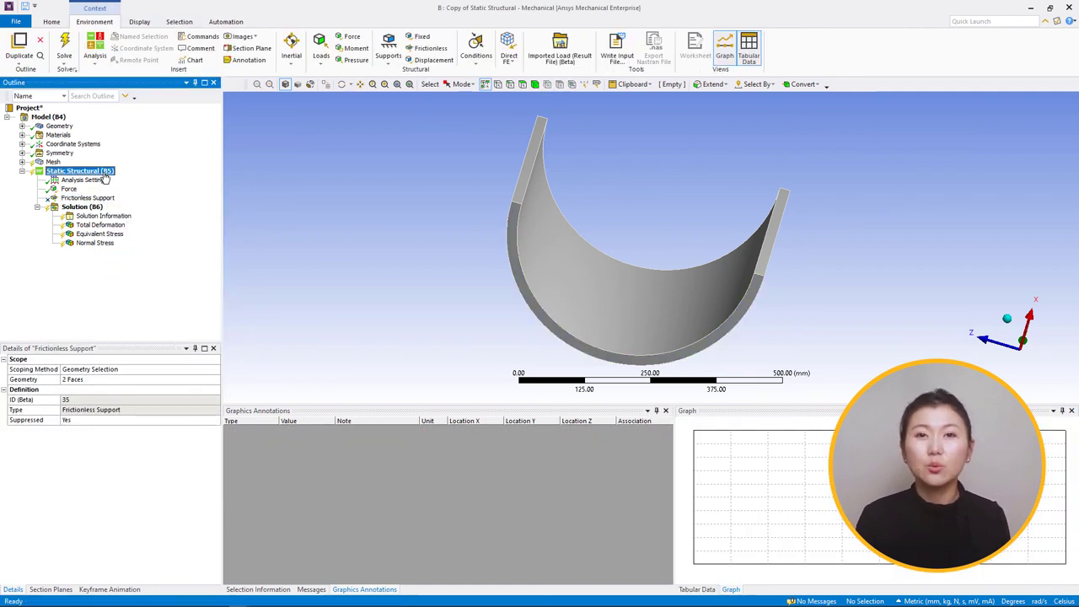
{"action": "mouse_move", "coordinate": [127, 178]}
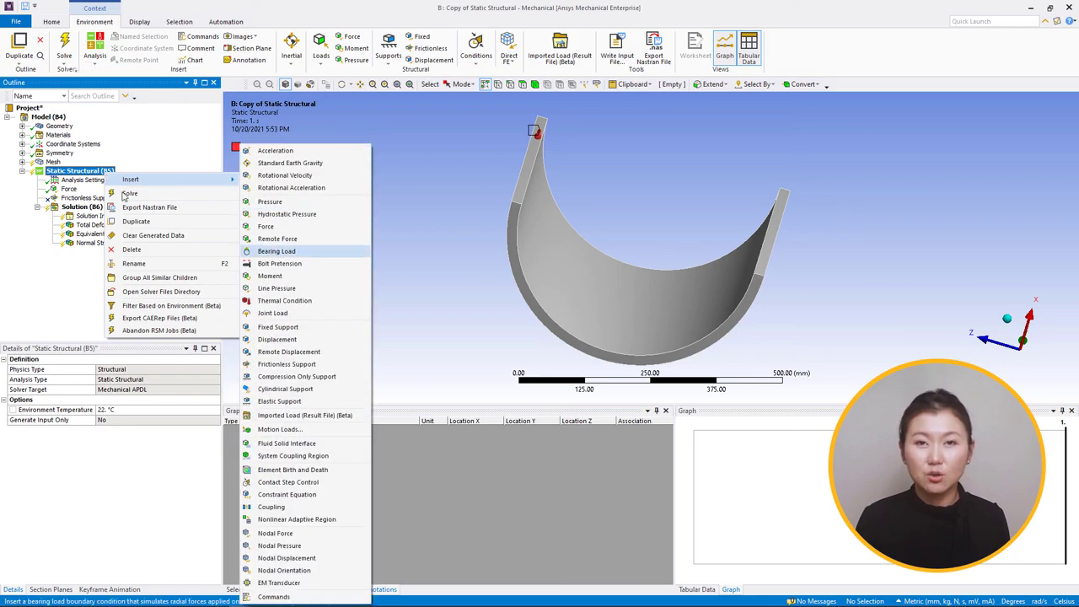
{"action": "left_click", "coordinate": [292, 378]}
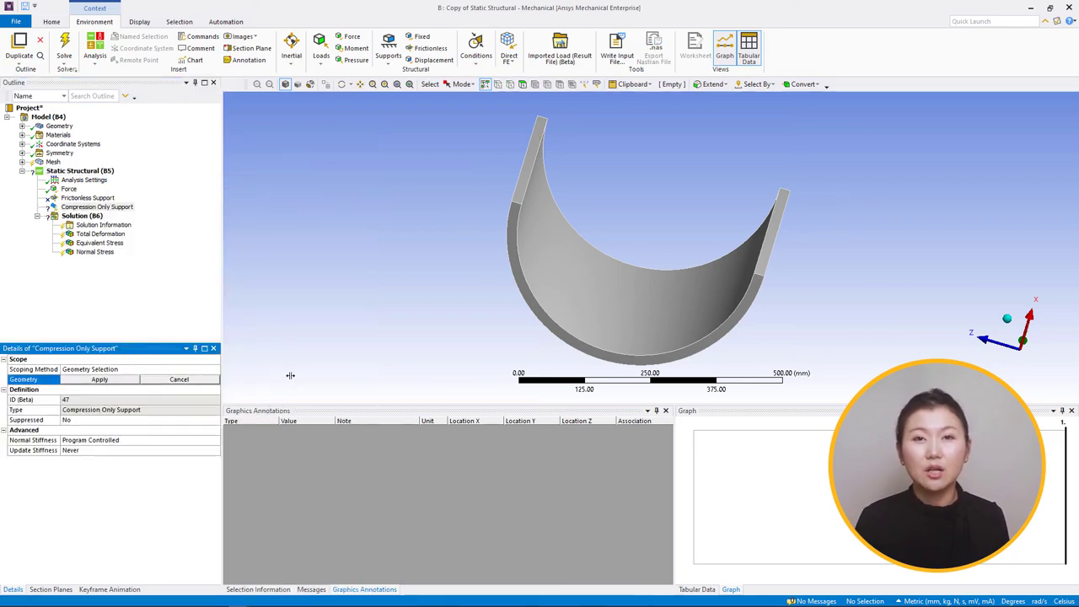
Step: Scope the Compression Only Support to the bottom face and the narrow outer band face beside it
{"action": "left_click", "coordinate": [523, 85]}
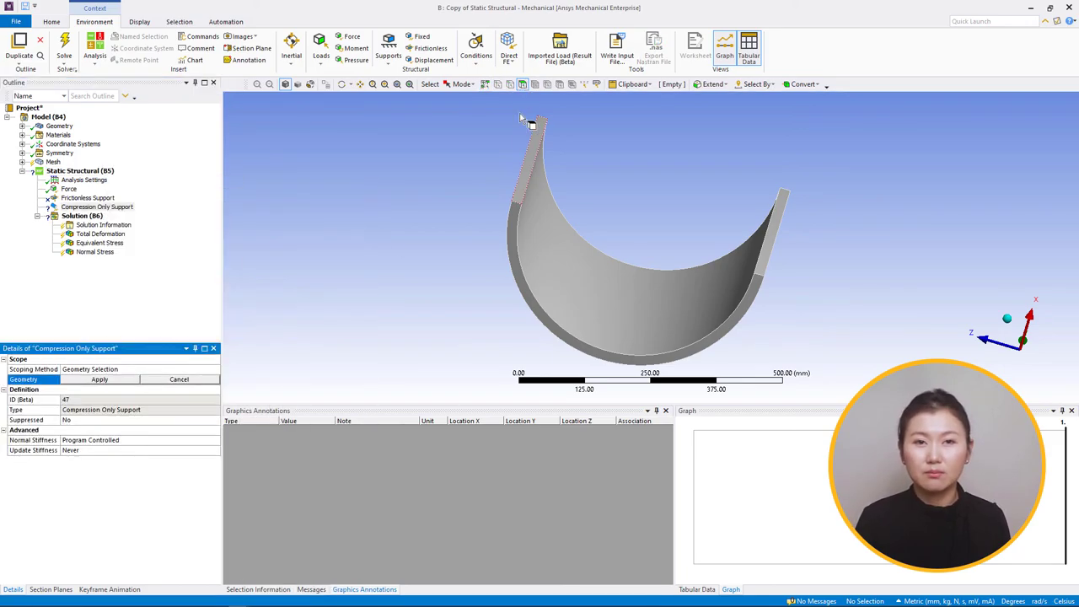
{"action": "left_click", "coordinate": [517, 231]}
{"action": "middle_click_drag", "start_coordinate": [517, 232], "coordinate": [554, 234]}
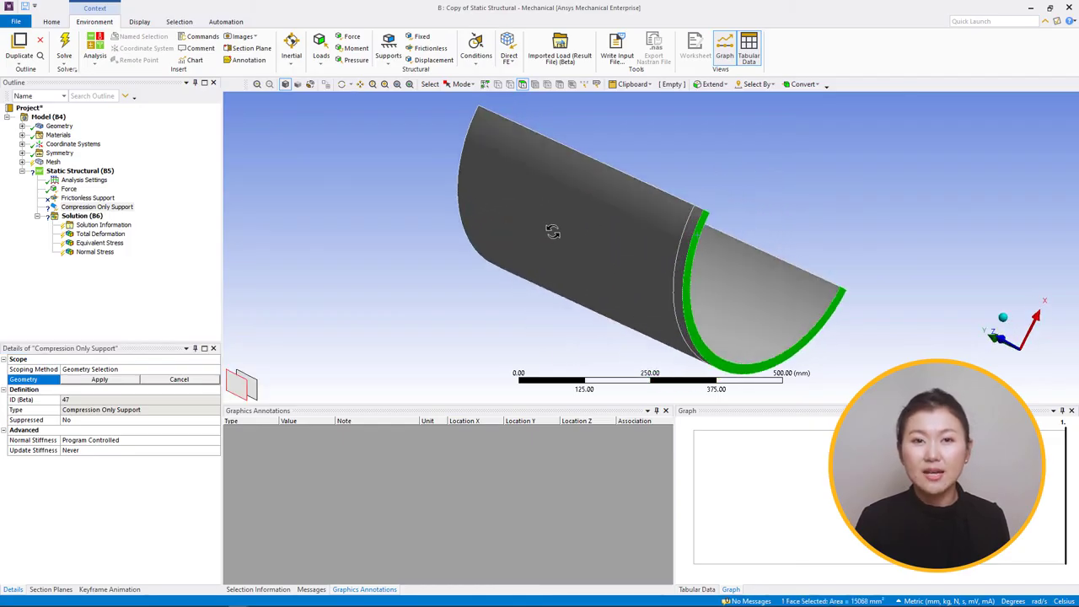
{"action": "left_click", "coordinate": [689, 252]}
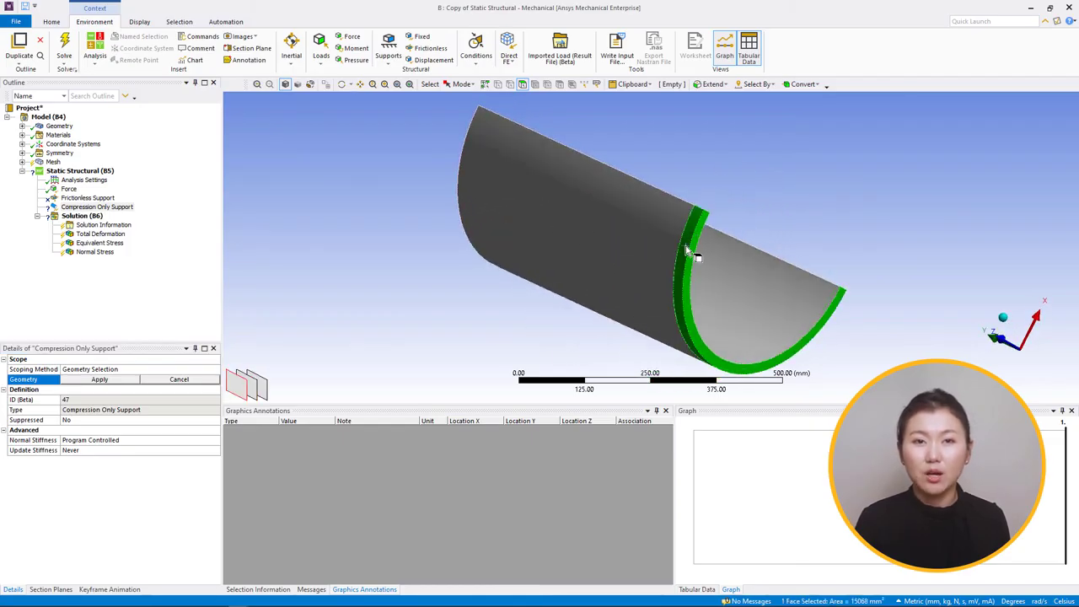
{"action": "left_click", "coordinate": [104, 379]}
Step: Solve the copied analysis with the Compression Only Support
{"action": "left_click", "coordinate": [81, 216]}
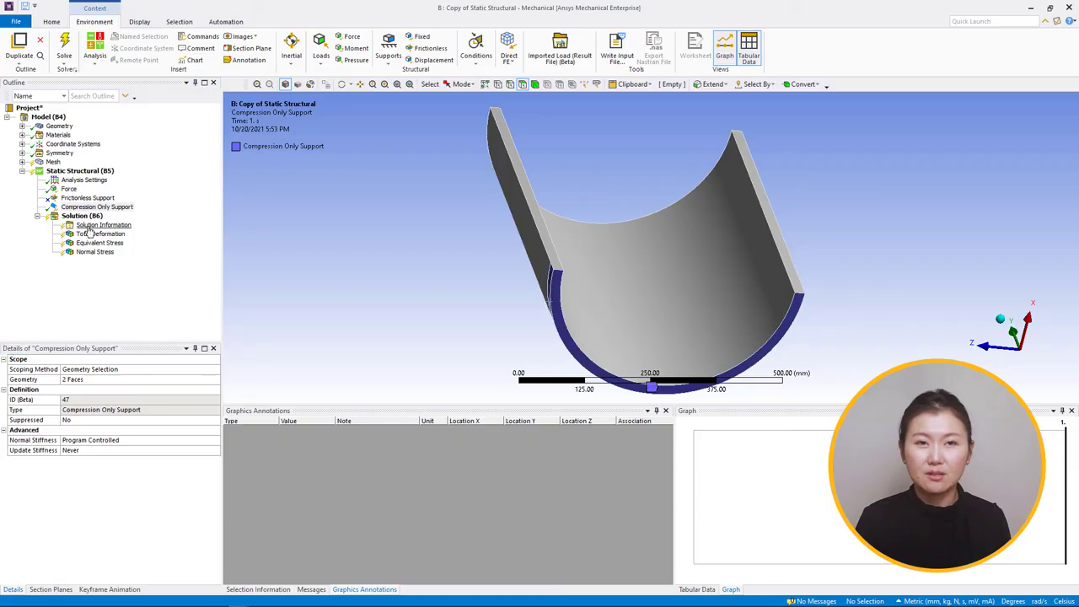
{"action": "right_click", "coordinate": [89, 218]}
{"action": "left_click", "coordinate": [119, 239]}
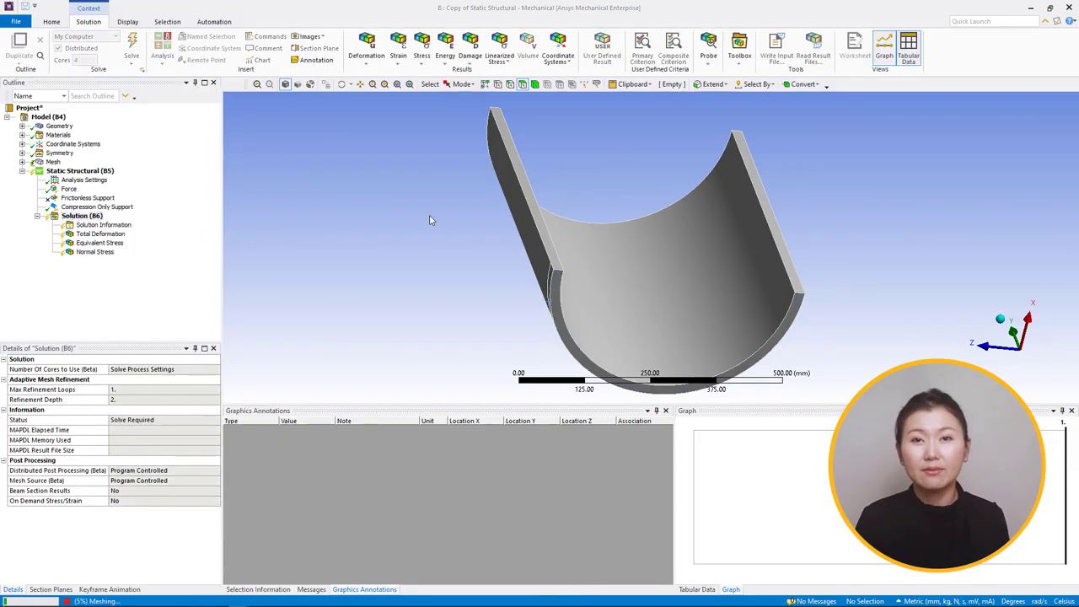
{"action": "middle_click_drag", "start_coordinate": [429, 214], "coordinate": [555, 244]}
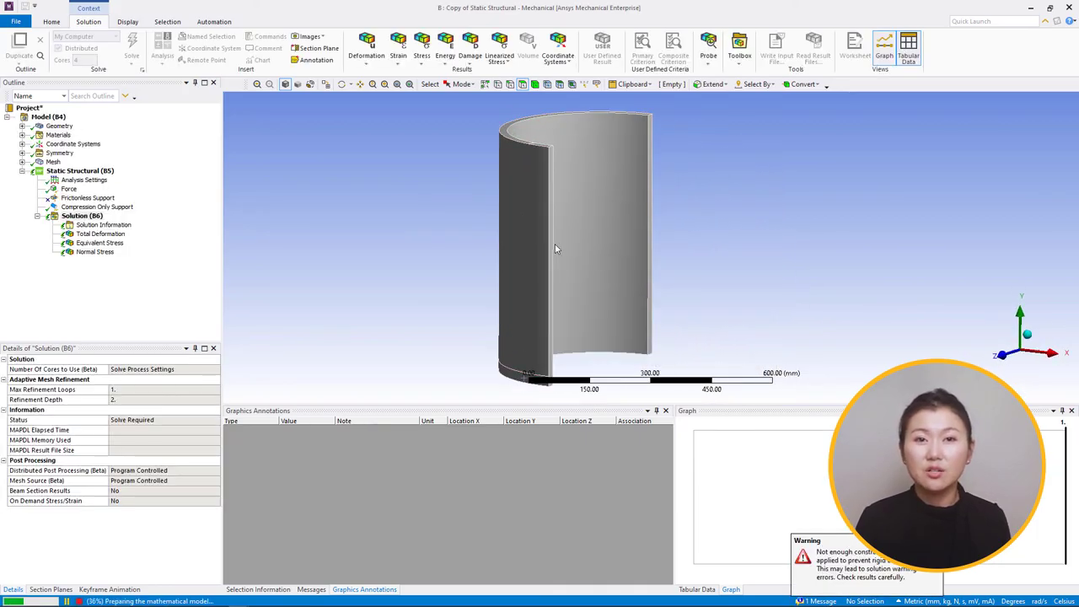
Step: Set the Solution Output in Solution Information to Force Convergence to follow the solver's iterations
{"action": "left_click", "coordinate": [102, 225]}
{"action": "left_click", "coordinate": [156, 370]}
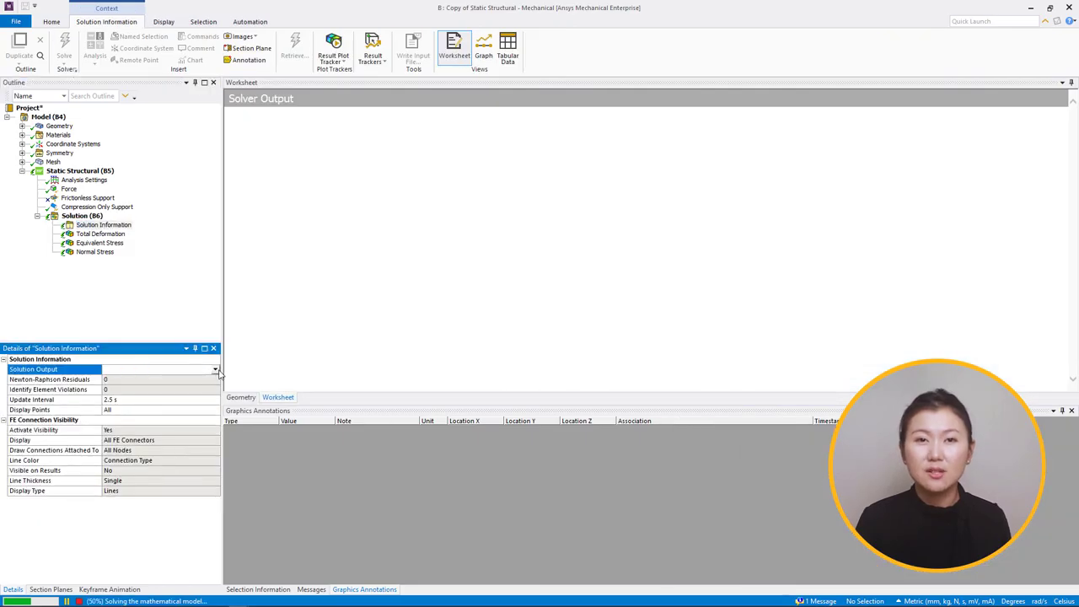
{"action": "left_click", "coordinate": [215, 370]}
{"action": "left_click", "coordinate": [135, 386]}
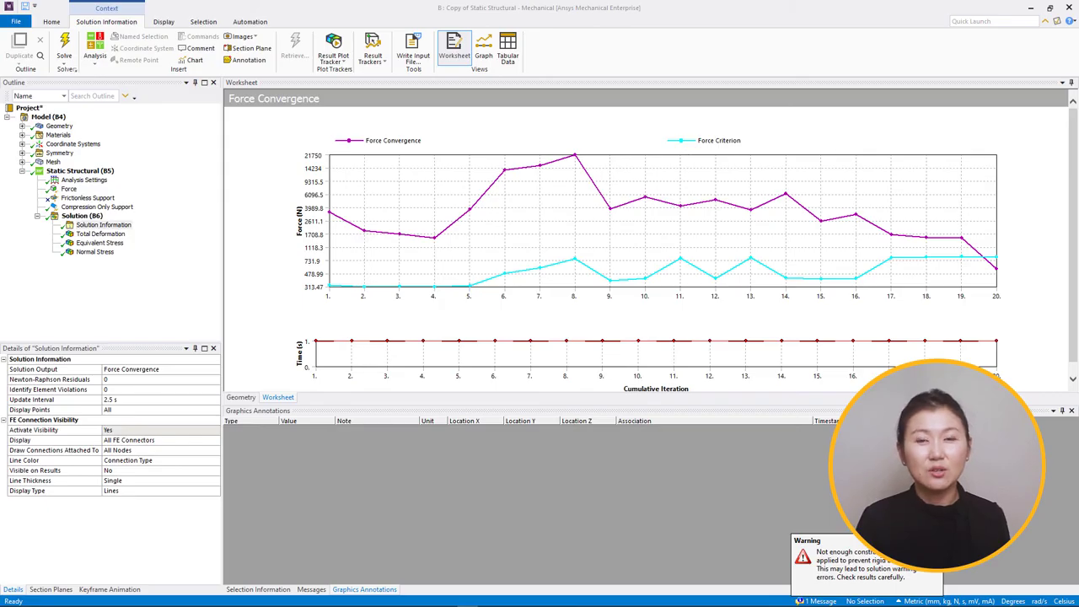
Step: Probe the copied analysis's Total Deformation result at two points near the bottom face of the half cylinder
{"action": "left_click", "coordinate": [99, 234]}
{"action": "left_click_drag", "start_coordinate": [313, 277], "coordinate": [397, 183]}
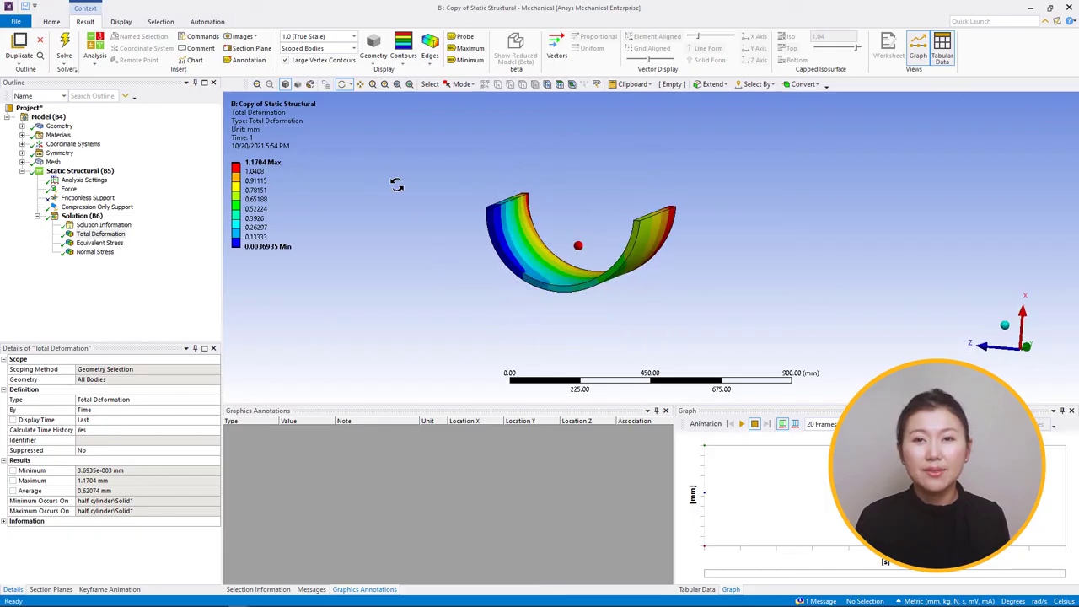
{"action": "left_click", "coordinate": [466, 38]}
{"action": "left_click", "coordinate": [607, 280]}
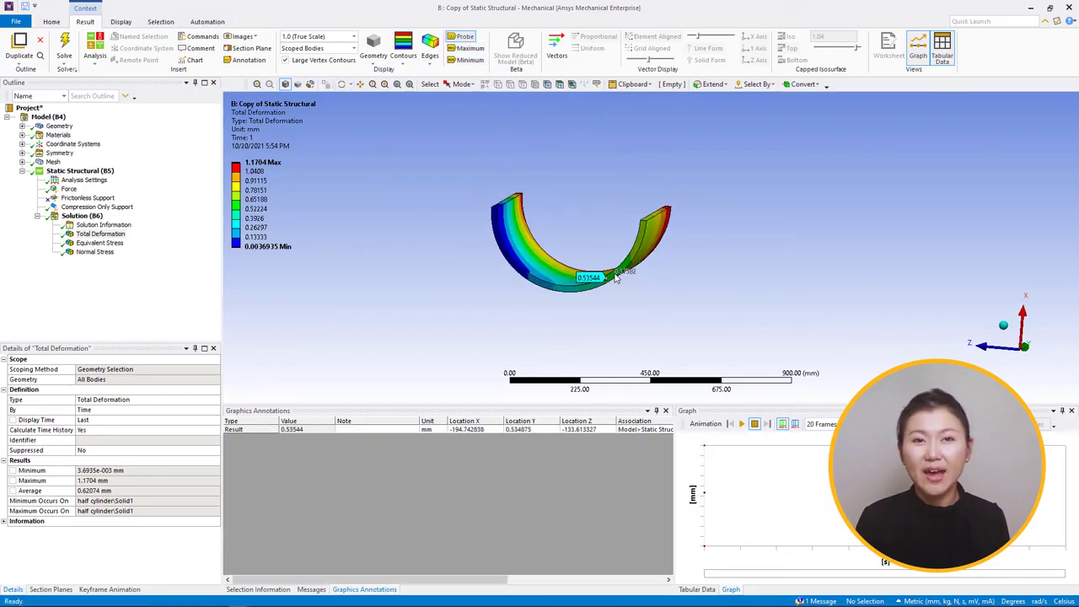
{"action": "left_click", "coordinate": [615, 275]}
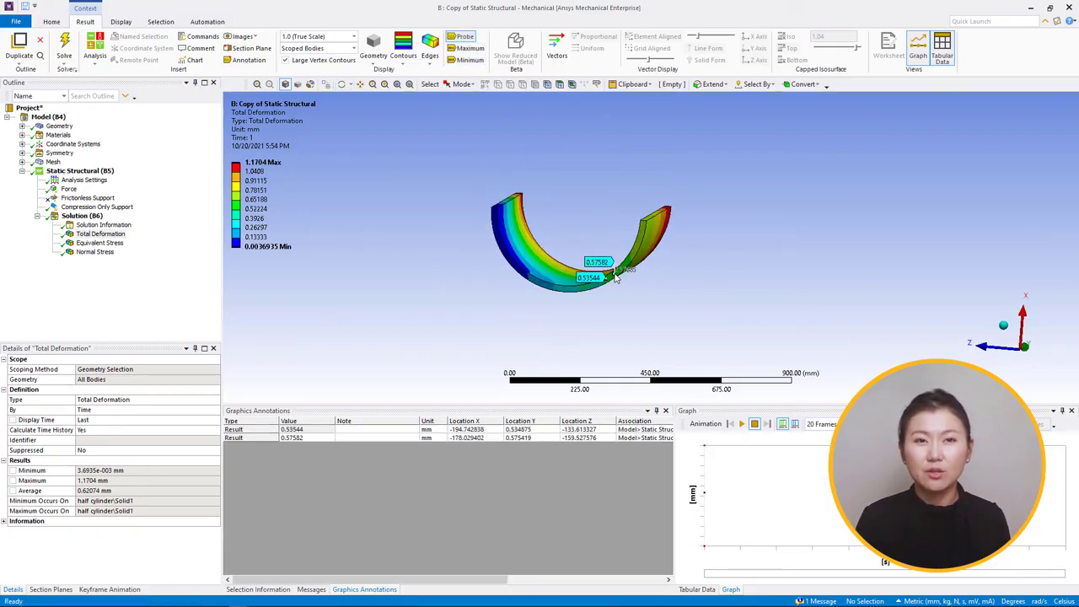
Step: Set the deformation display scale to 36 (Auto Scale) and examine the half cylinder's exaggerated deformed shape
{"action": "left_click", "coordinate": [350, 37]}
{"action": "left_click", "coordinate": [327, 70]}
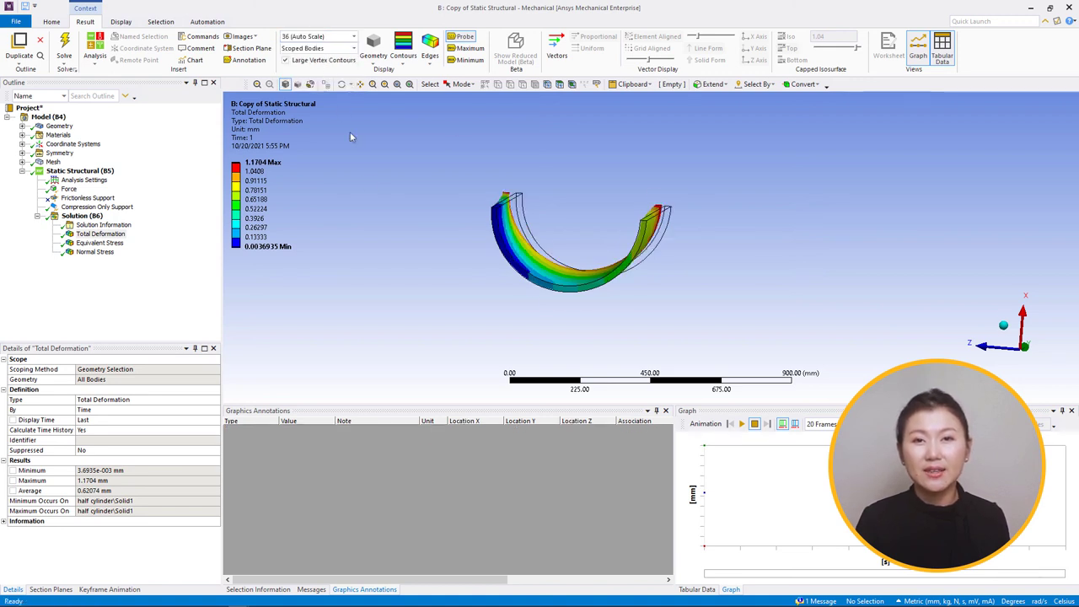
{"action": "middle_click_drag", "start_coordinate": [405, 203], "coordinate": [403, 283]}
{"action": "middle_click_drag", "start_coordinate": [388, 321], "coordinate": [383, 320]}
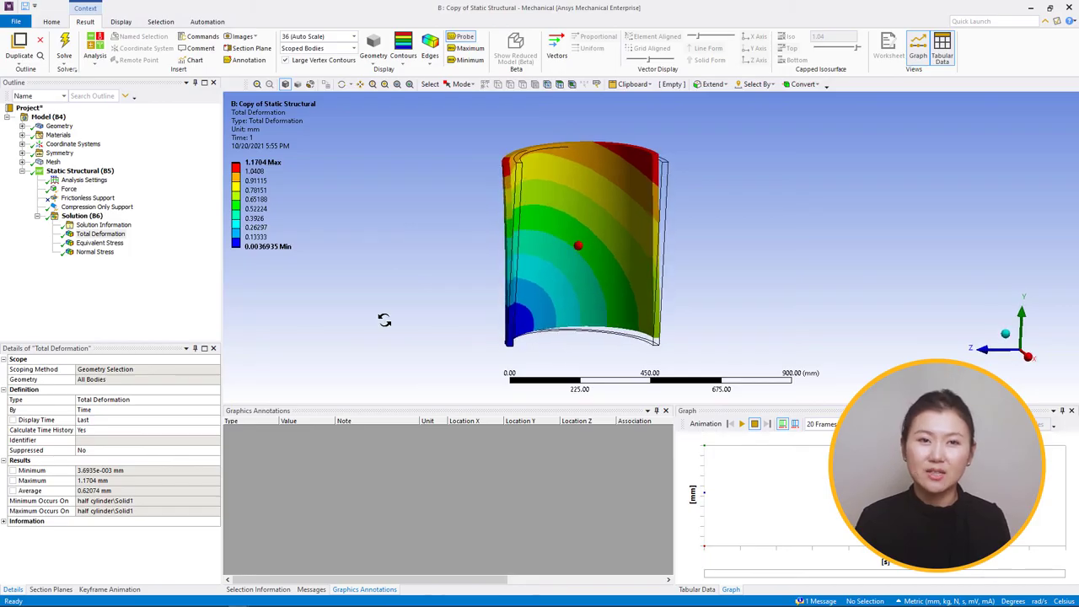
Step: Probe the copied analysis's Y-axis Normal Stress result at four points along the bottom face
{"action": "left_click", "coordinate": [93, 253]}
{"action": "middle_click_drag", "start_coordinate": [578, 246], "coordinate": [509, 276]}
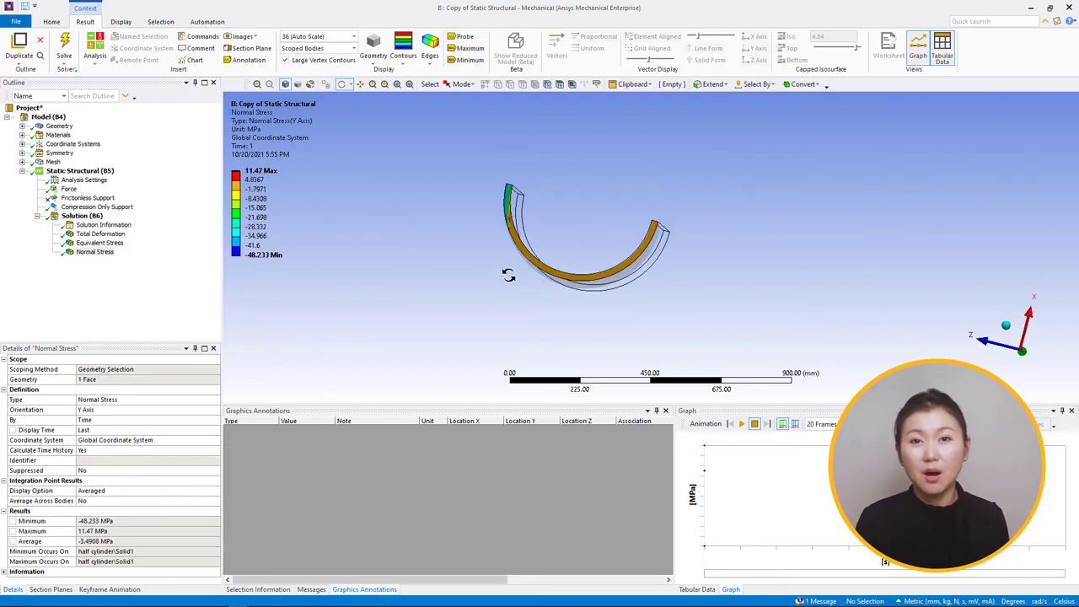
{"action": "scroll", "coordinate": [509, 276], "scroll_direction": "up", "scroll_amount": 4}
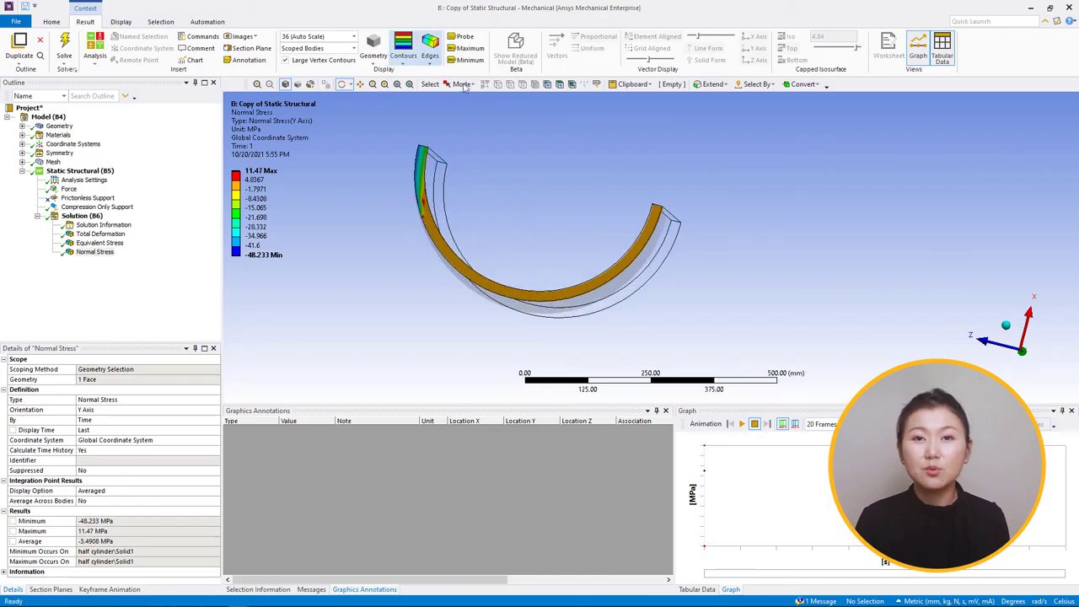
{"action": "left_click", "coordinate": [464, 38]}
{"action": "left_click", "coordinate": [652, 222]}
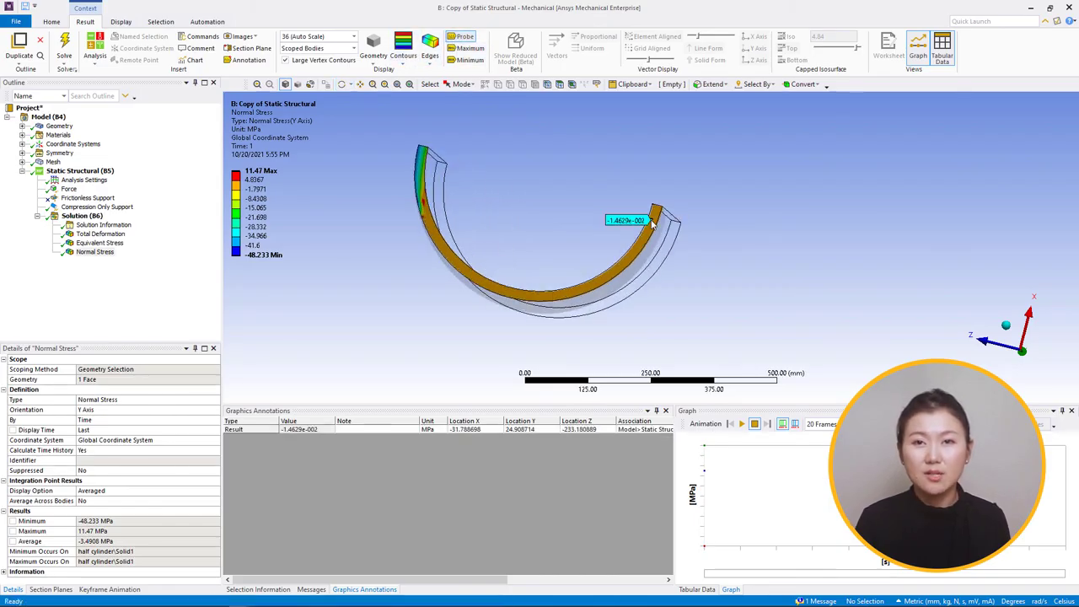
{"action": "left_click", "coordinate": [580, 291]}
{"action": "left_click", "coordinate": [496, 291]}
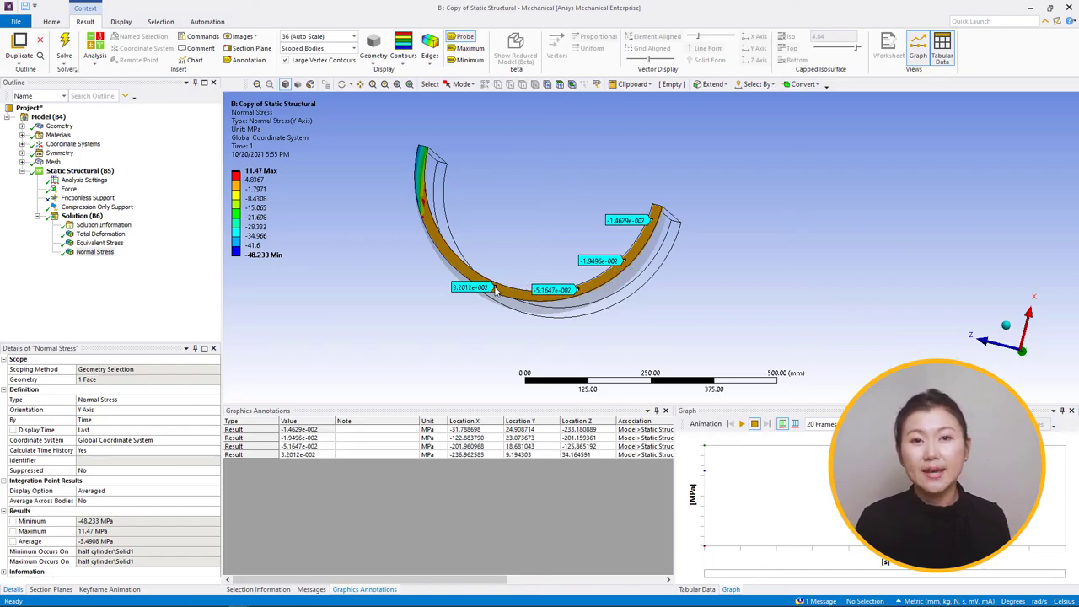